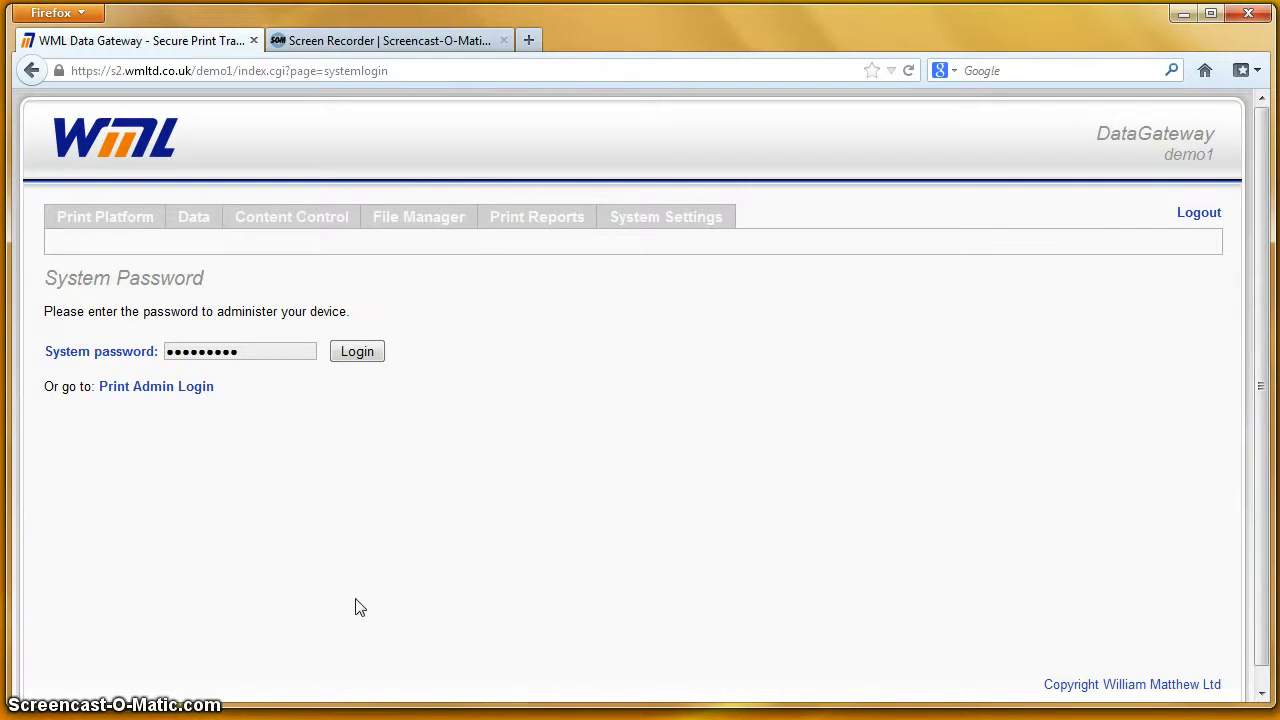
Step: Log in to the WML DataGateway administration pages with the system password
click(356, 356)
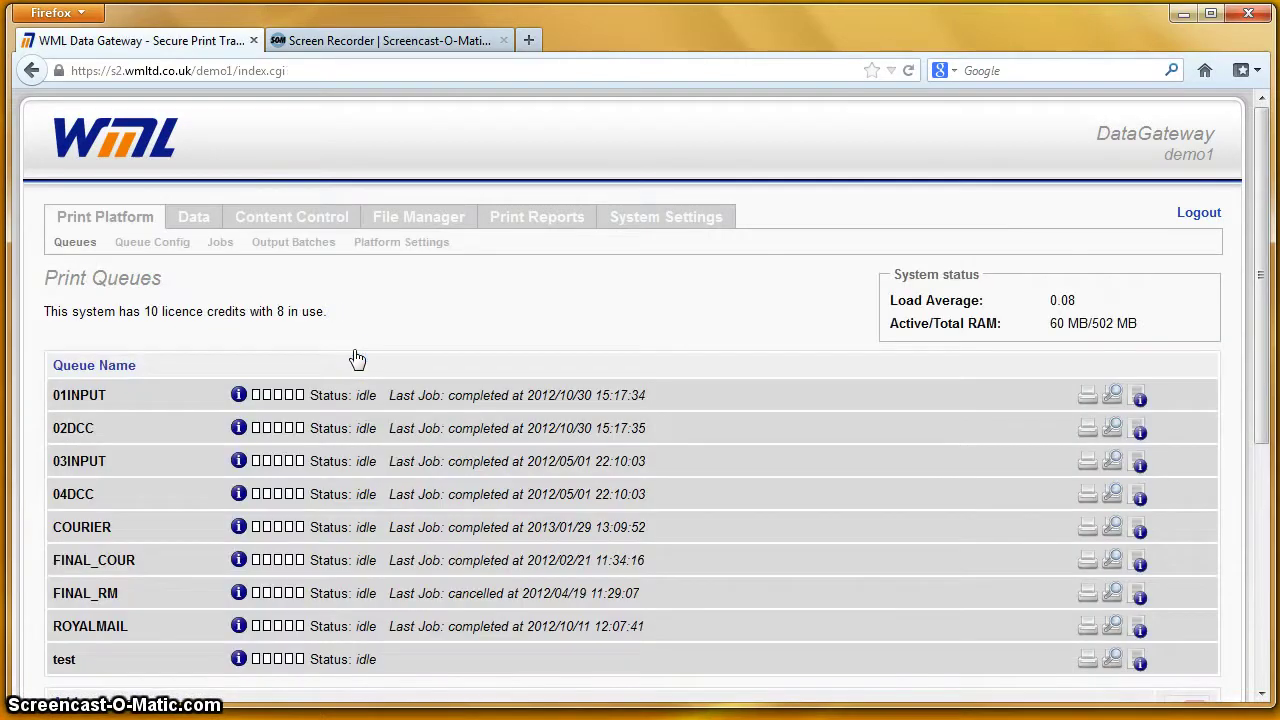
Step: Expand the COURIER queue's inline edit form and keep its output protocol set to batch
click(357, 359)
click(482, 345)
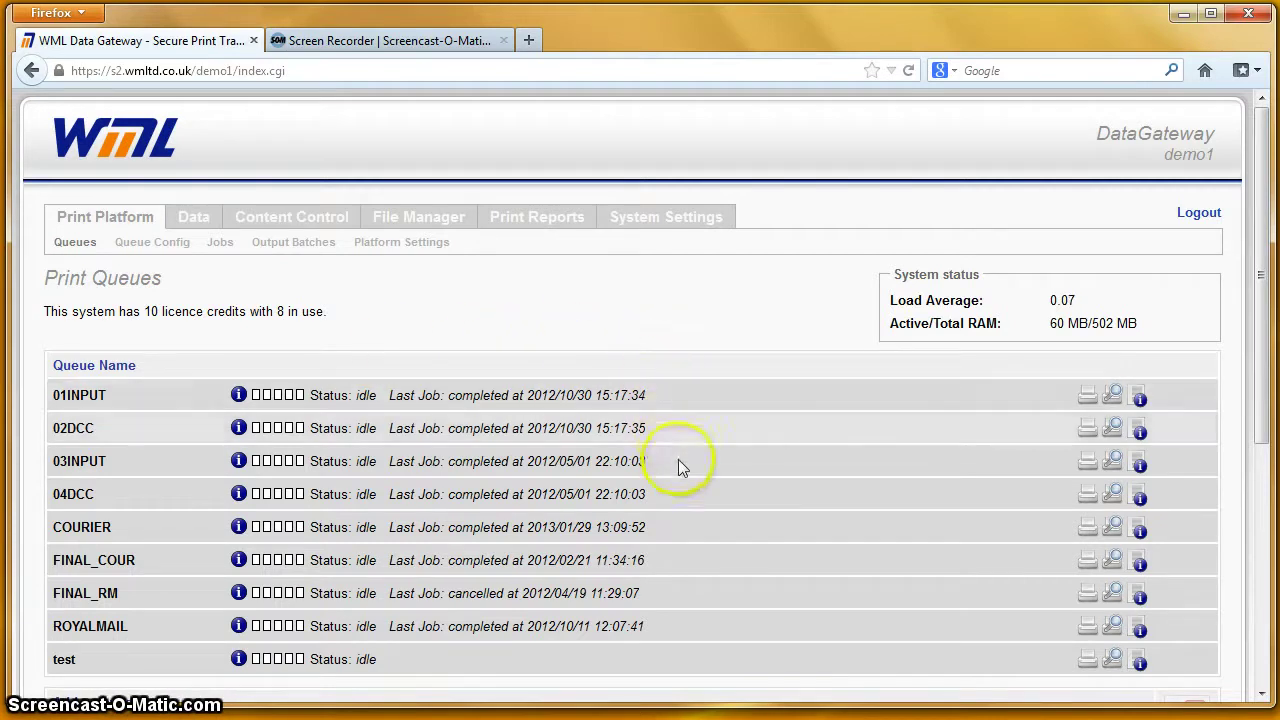
click(688, 524)
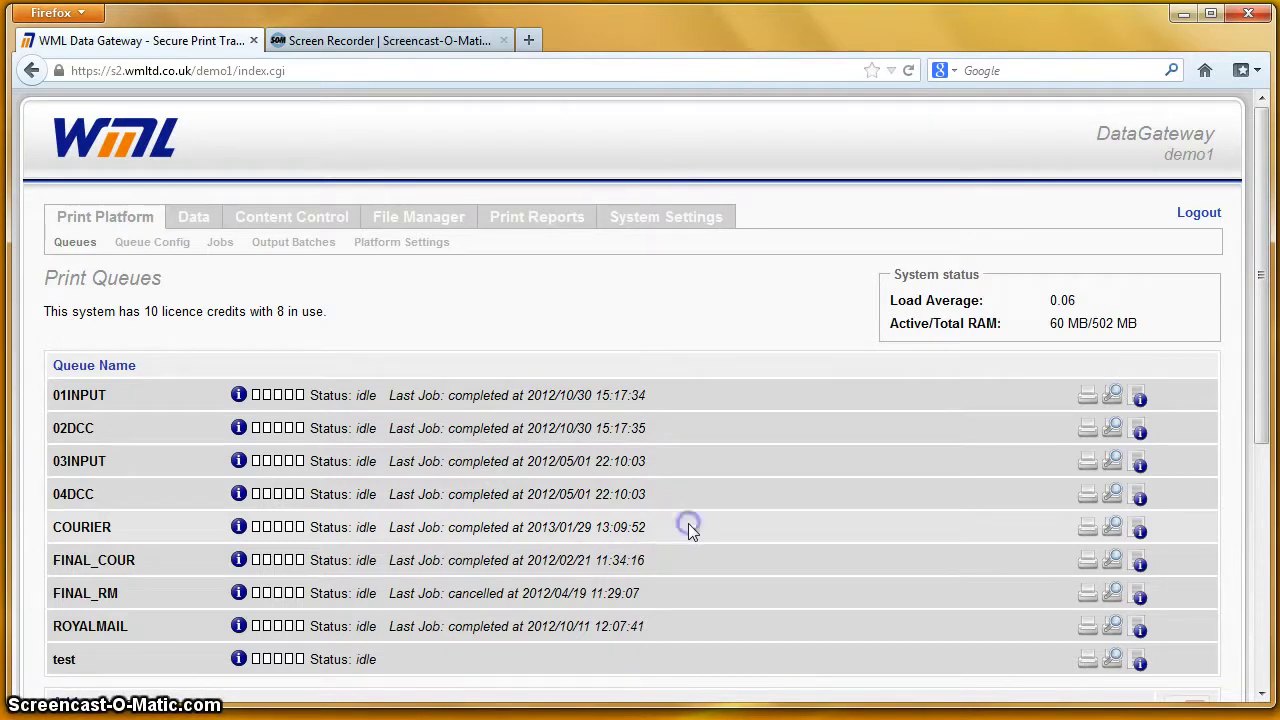
click(582, 576)
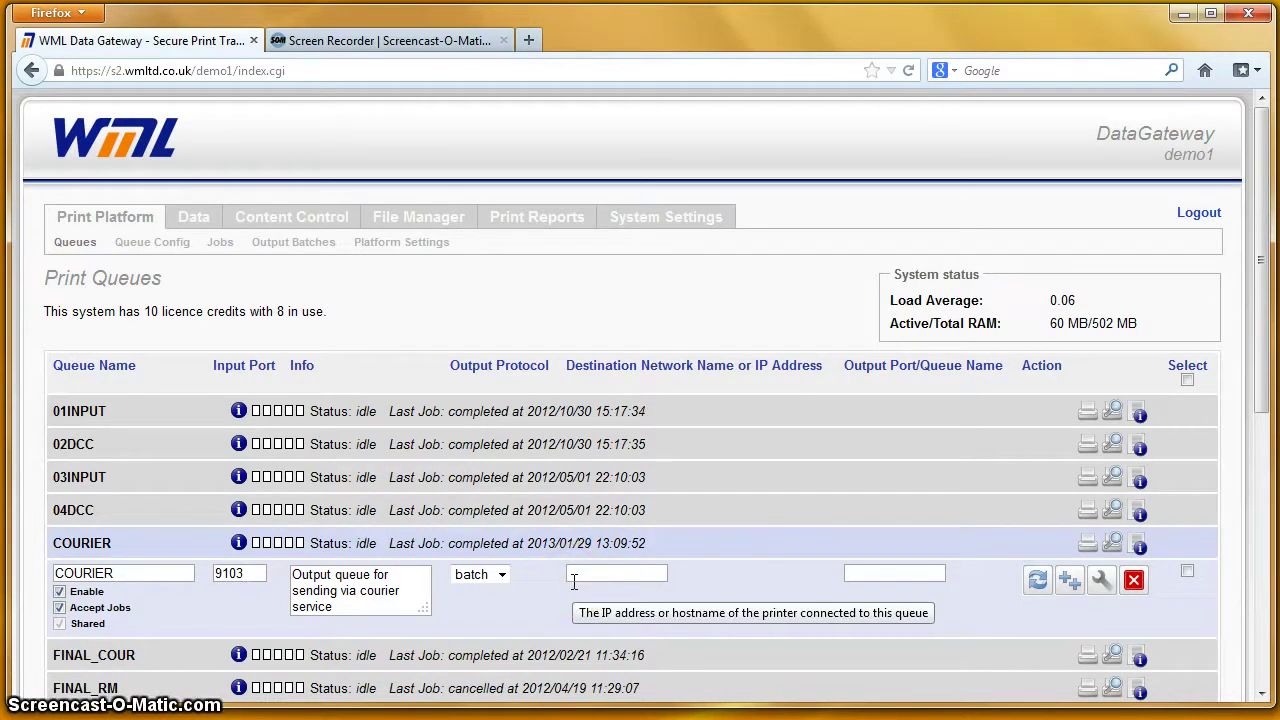
click(585, 580)
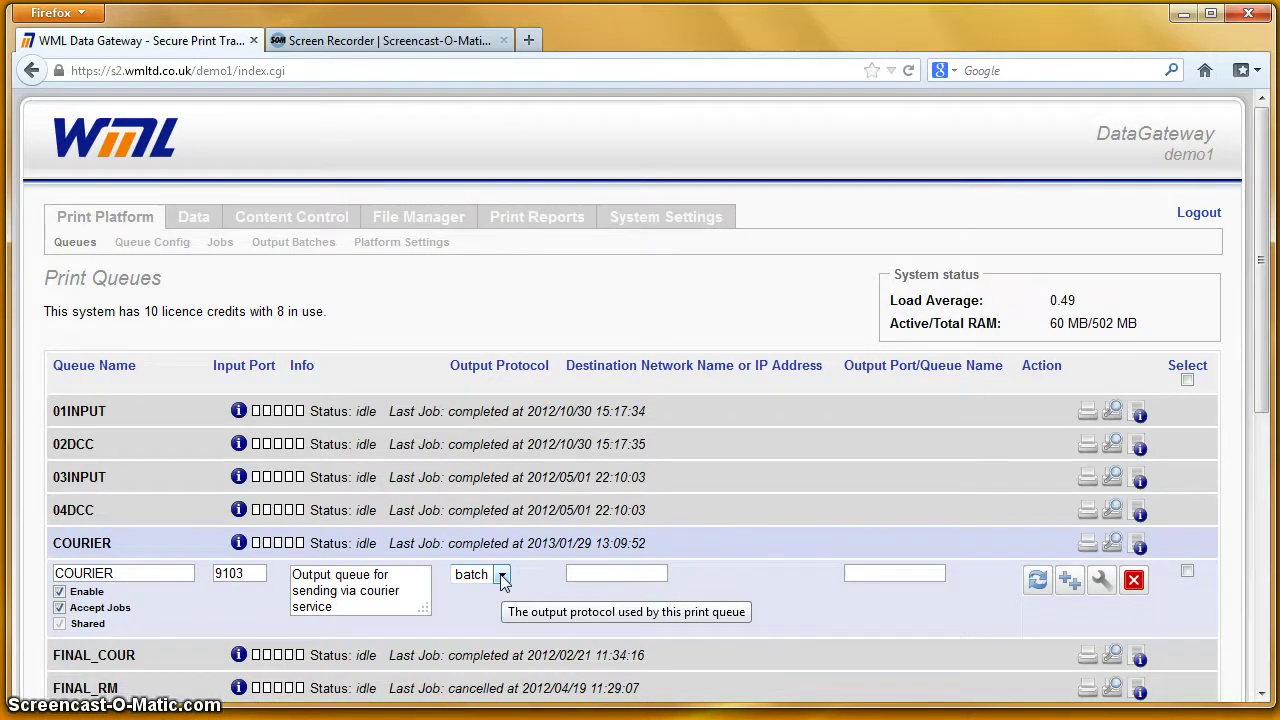
click(503, 576)
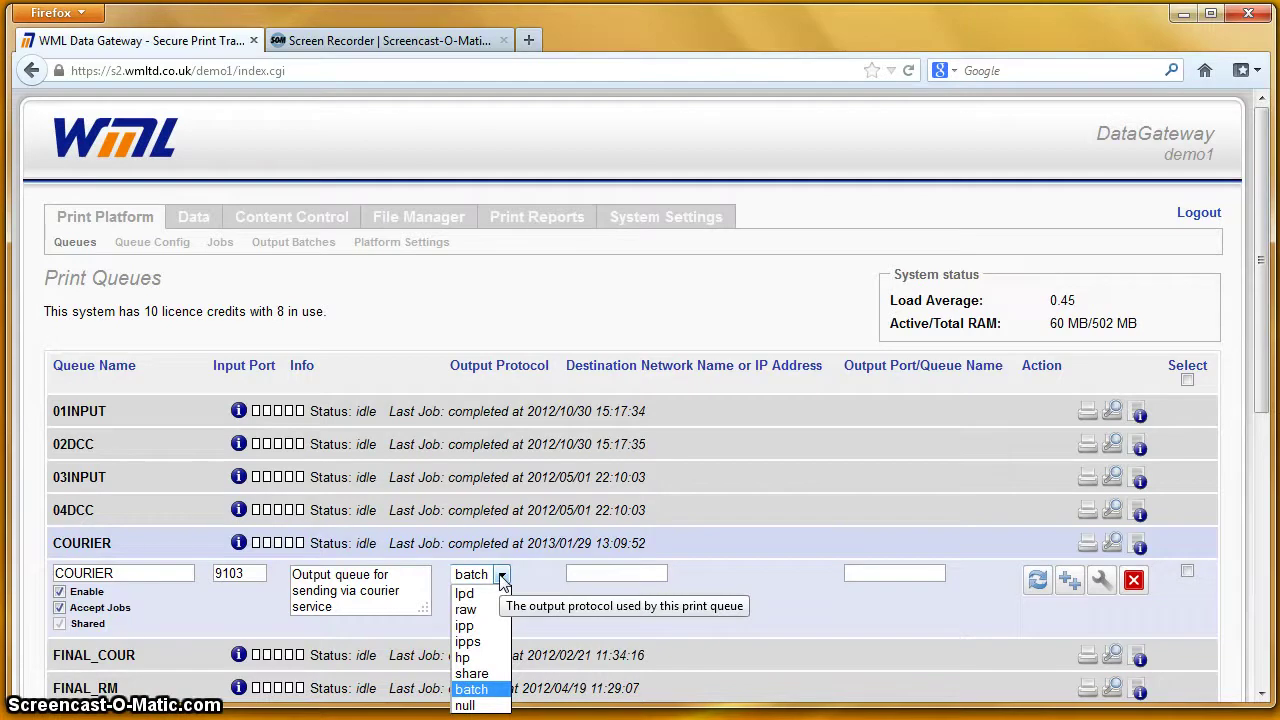
drag(503, 583, 492, 600)
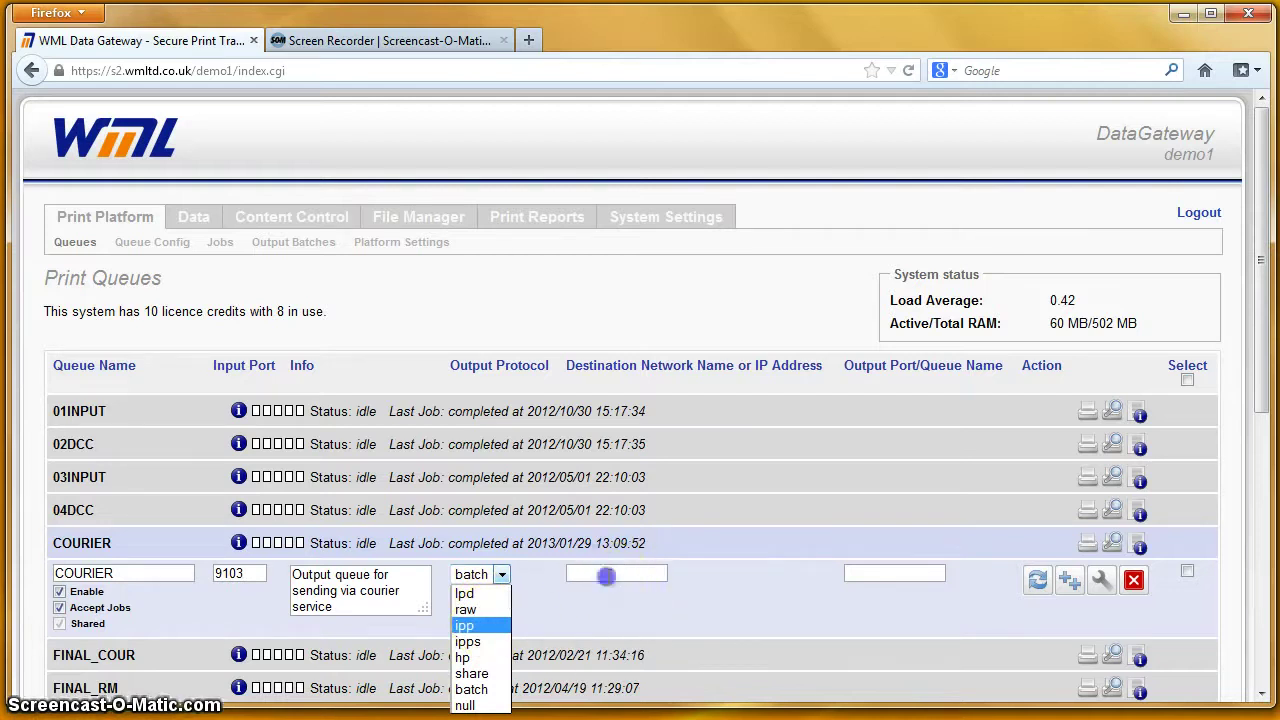
click(606, 576)
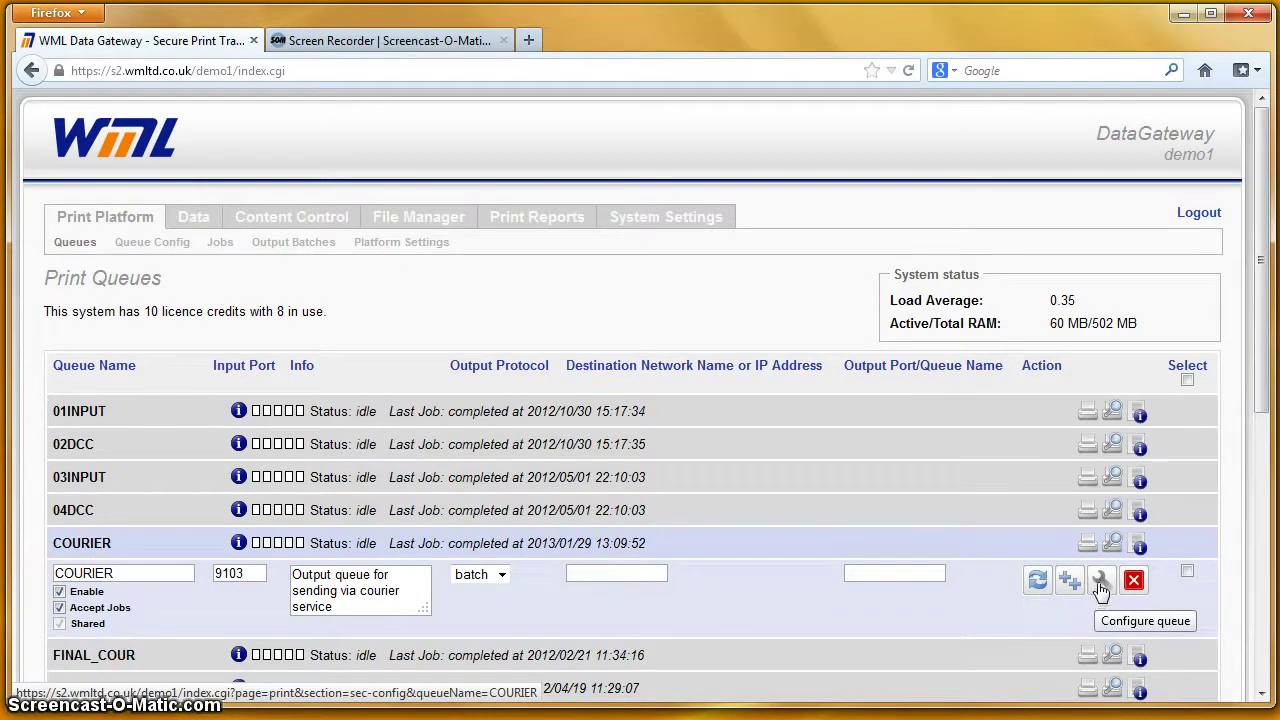
Step: Open the COURIER queue's full configuration and switch to its Alerts tab
click(1099, 583)
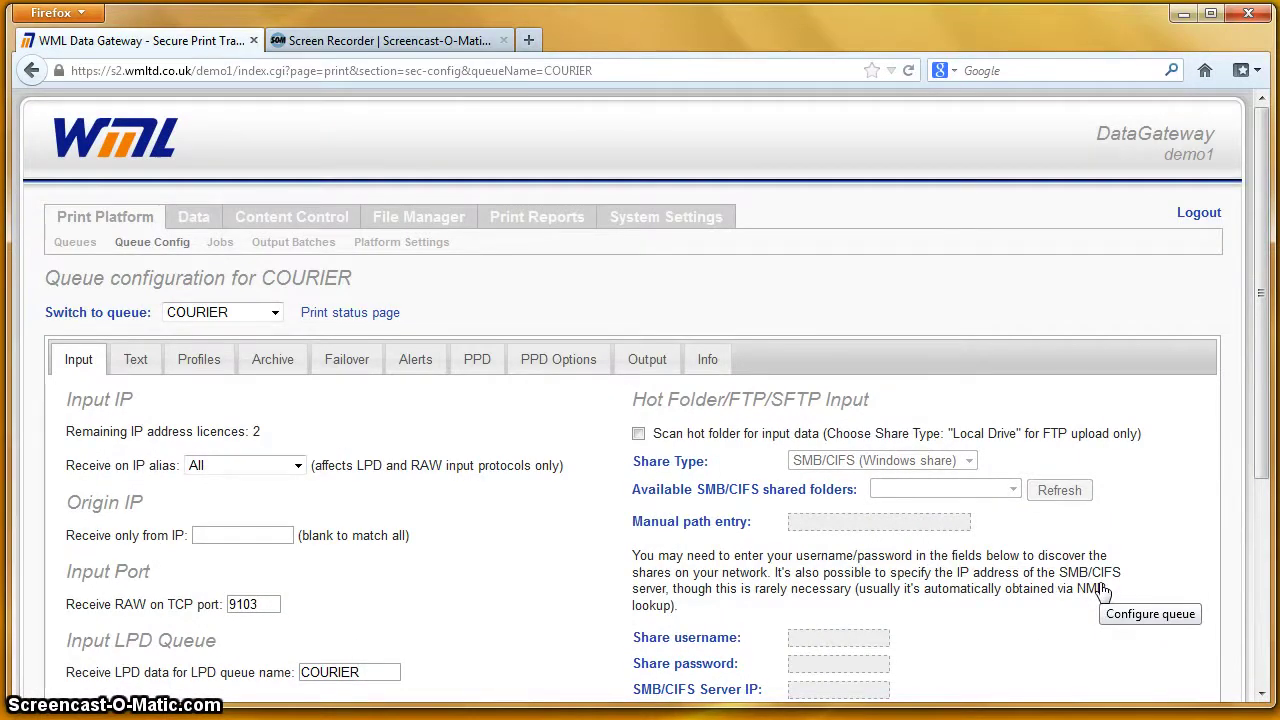
drag(1256, 344, 1262, 484)
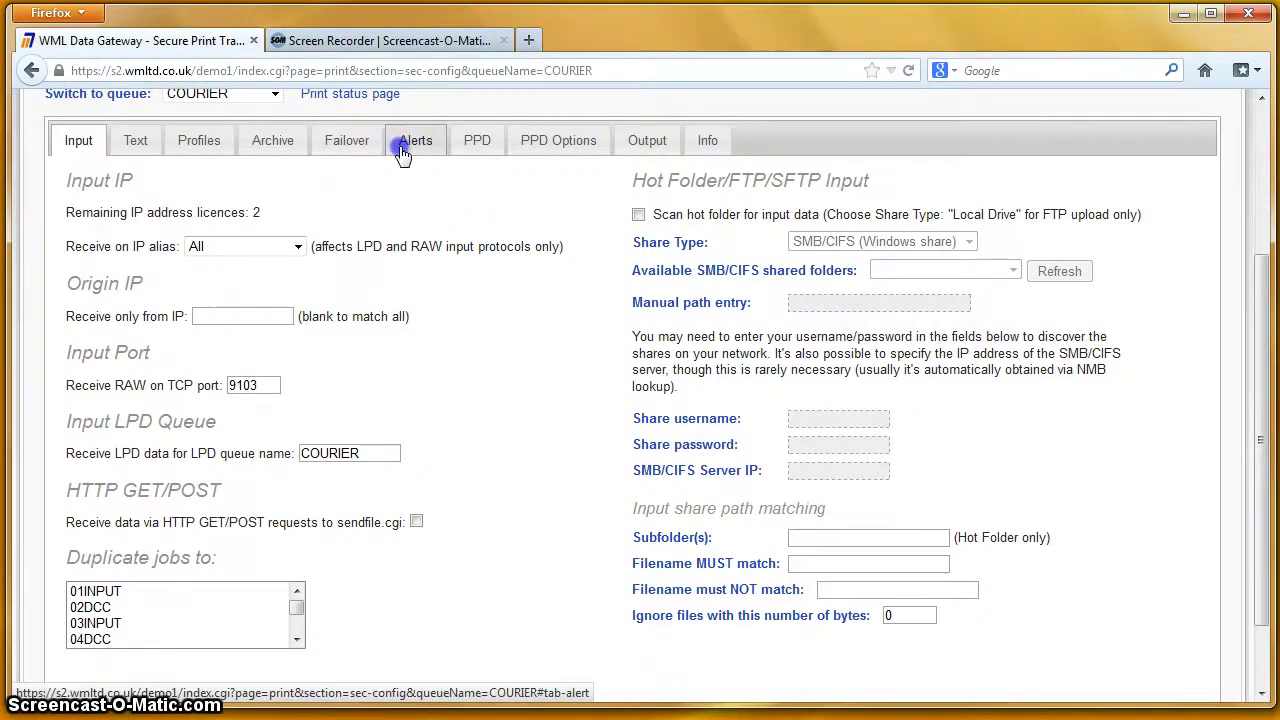
click(403, 155)
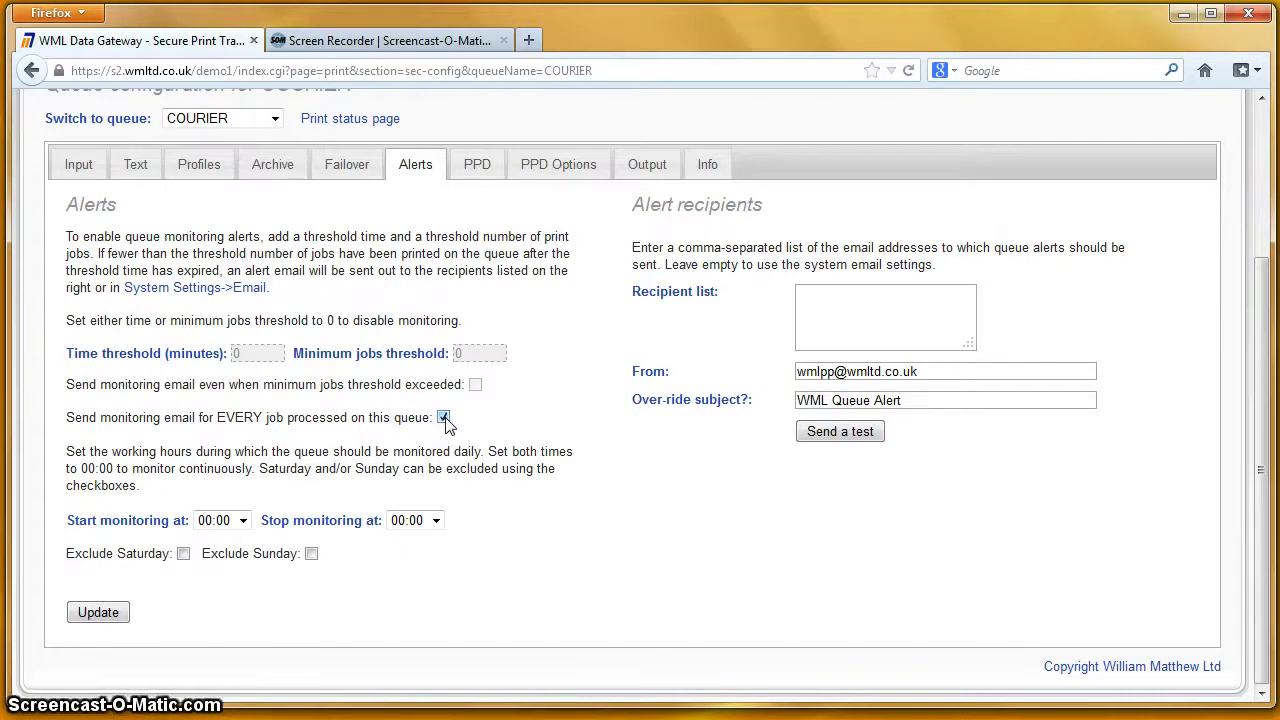
Step: Set the COURIER alert time threshold to 60 and the minimum jobs threshold to 5
click(443, 418)
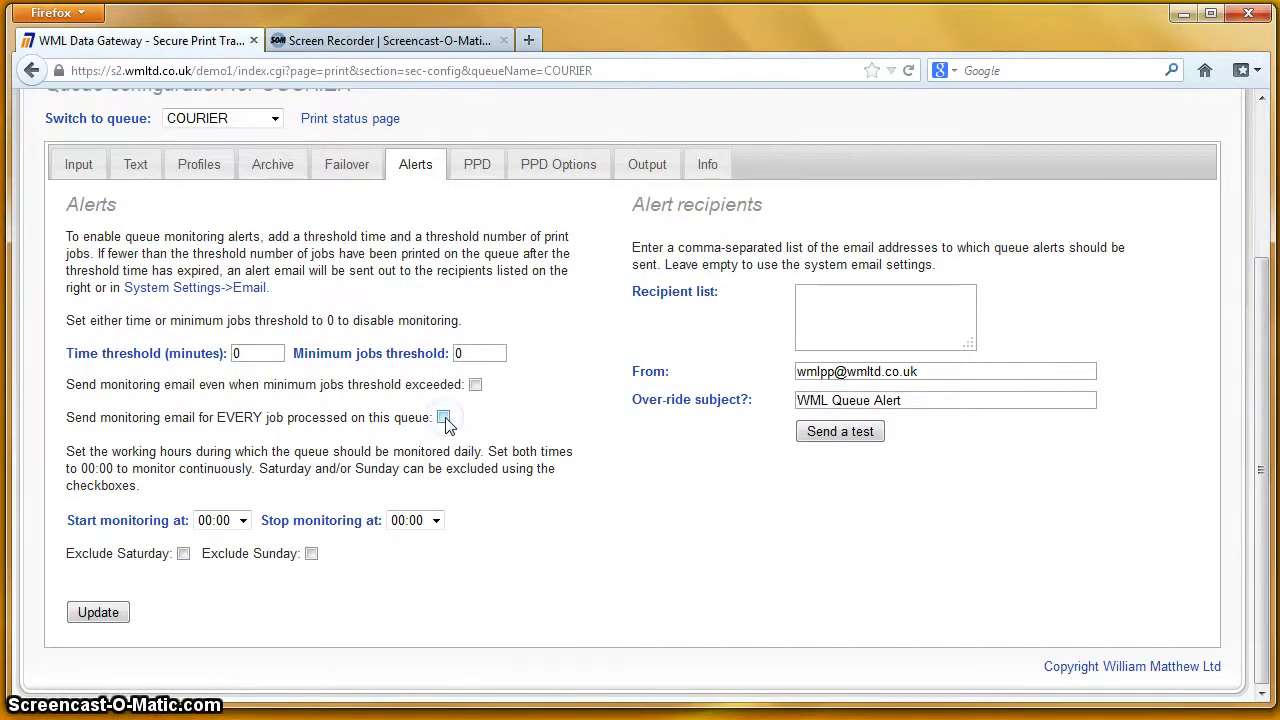
click(255, 353)
double_click(238, 353)
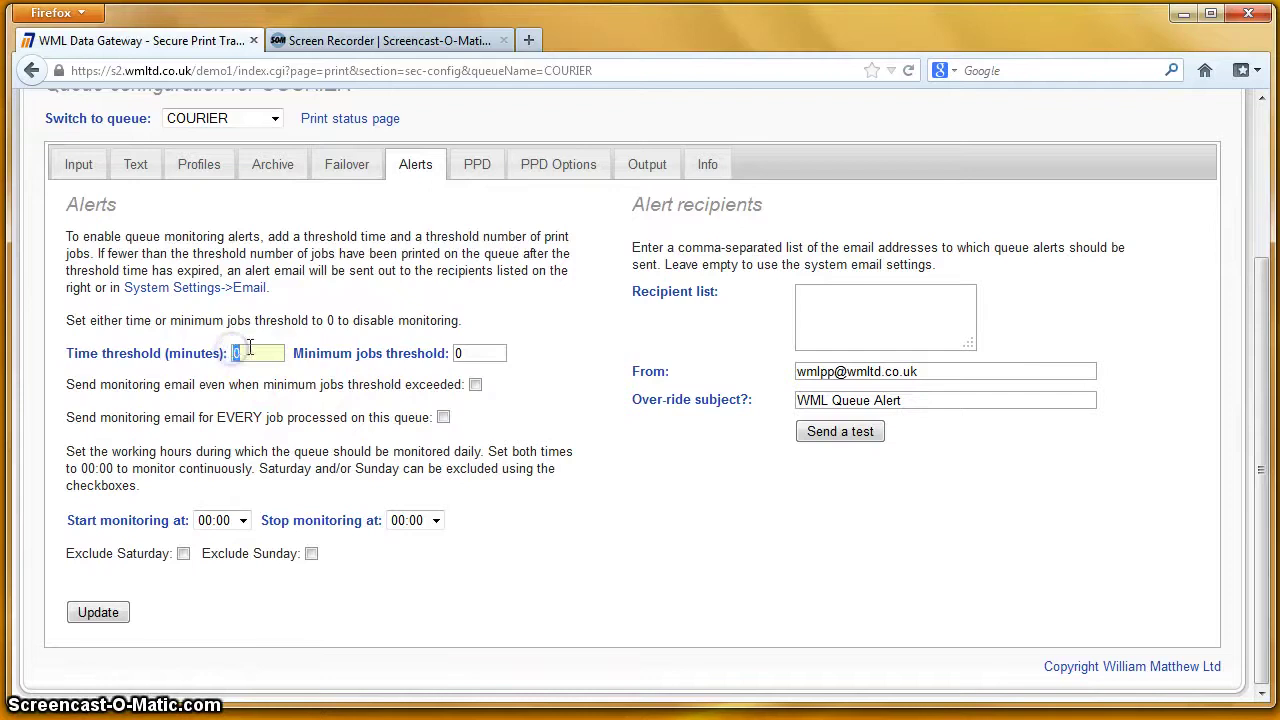
text(60)
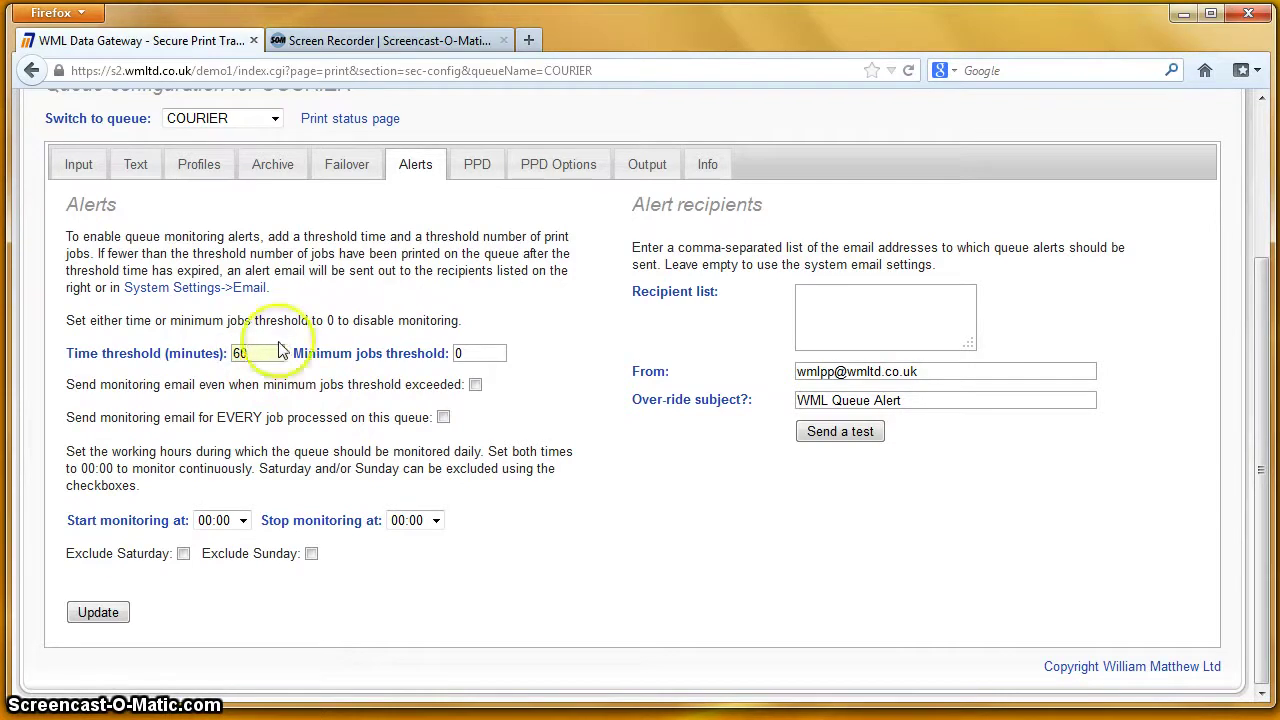
click(480, 351)
key(BackSpace)
text(5)
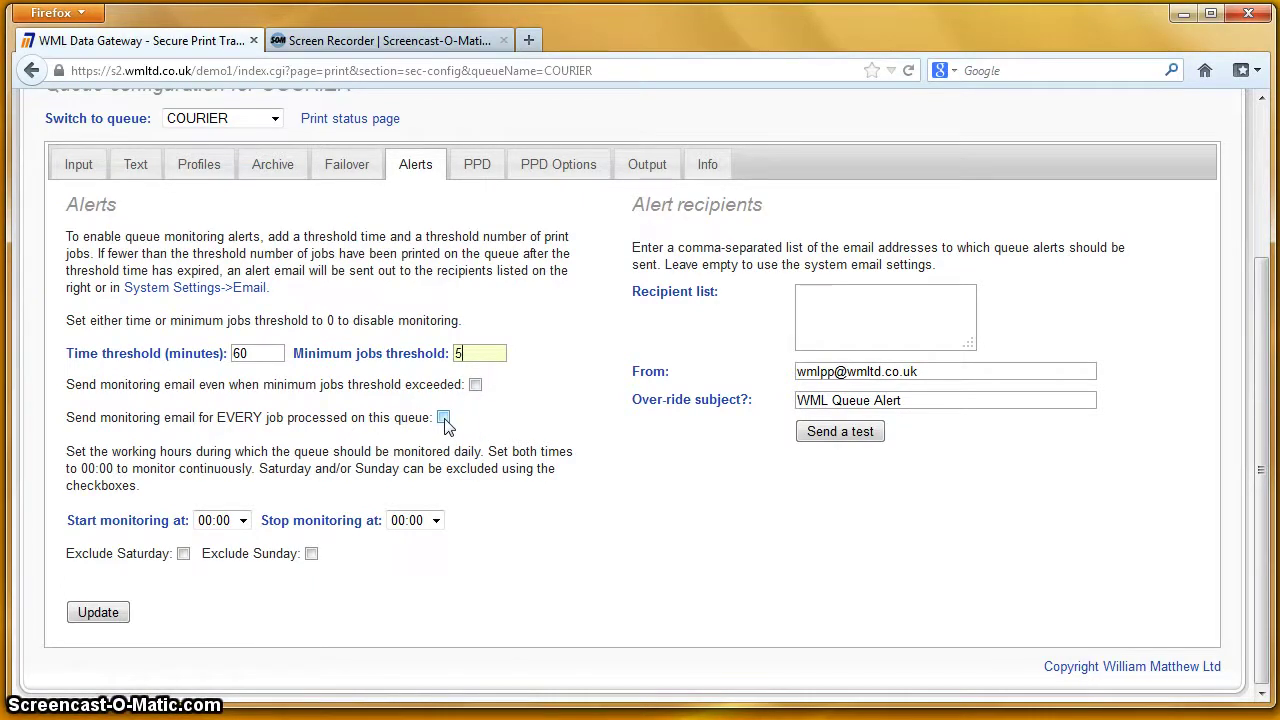
Step: Enable sending a monitoring email for every processed job
click(443, 418)
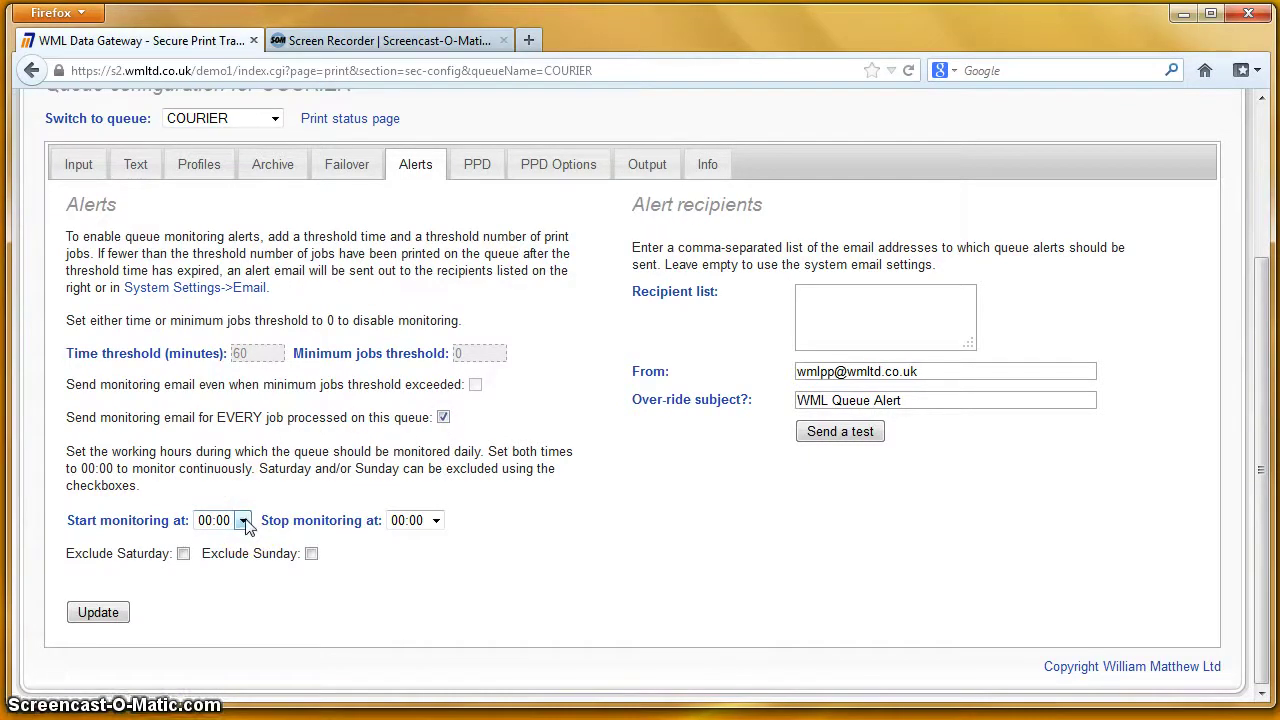
click(283, 528)
click(437, 522)
Step: Monitor from 09:00 to 17:00, excluding Saturdays and Sundays
click(242, 520)
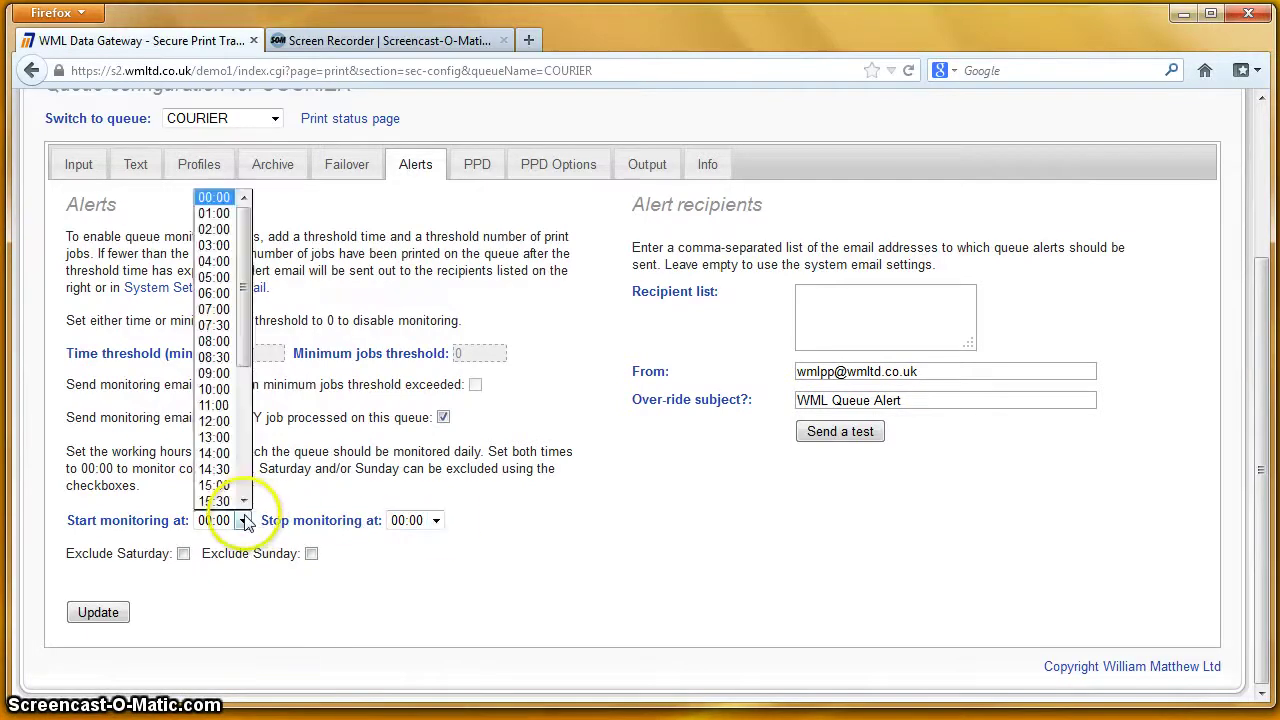
click(220, 372)
click(413, 528)
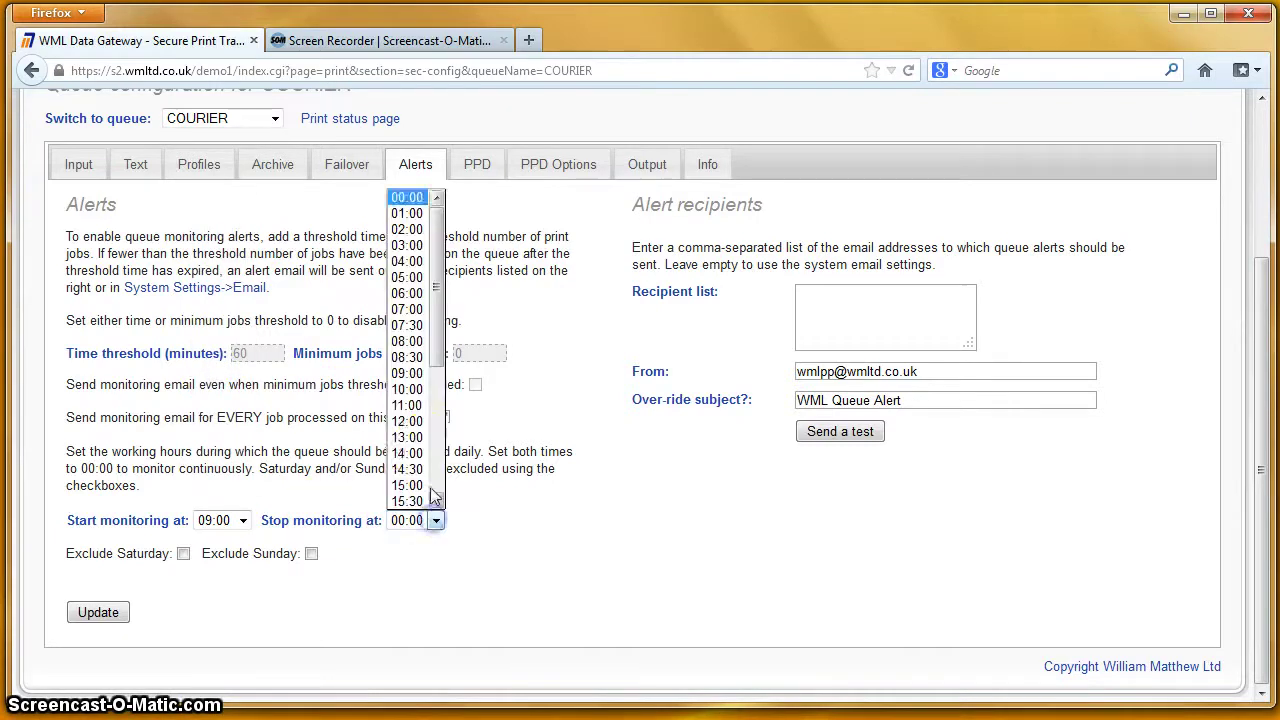
click(440, 456)
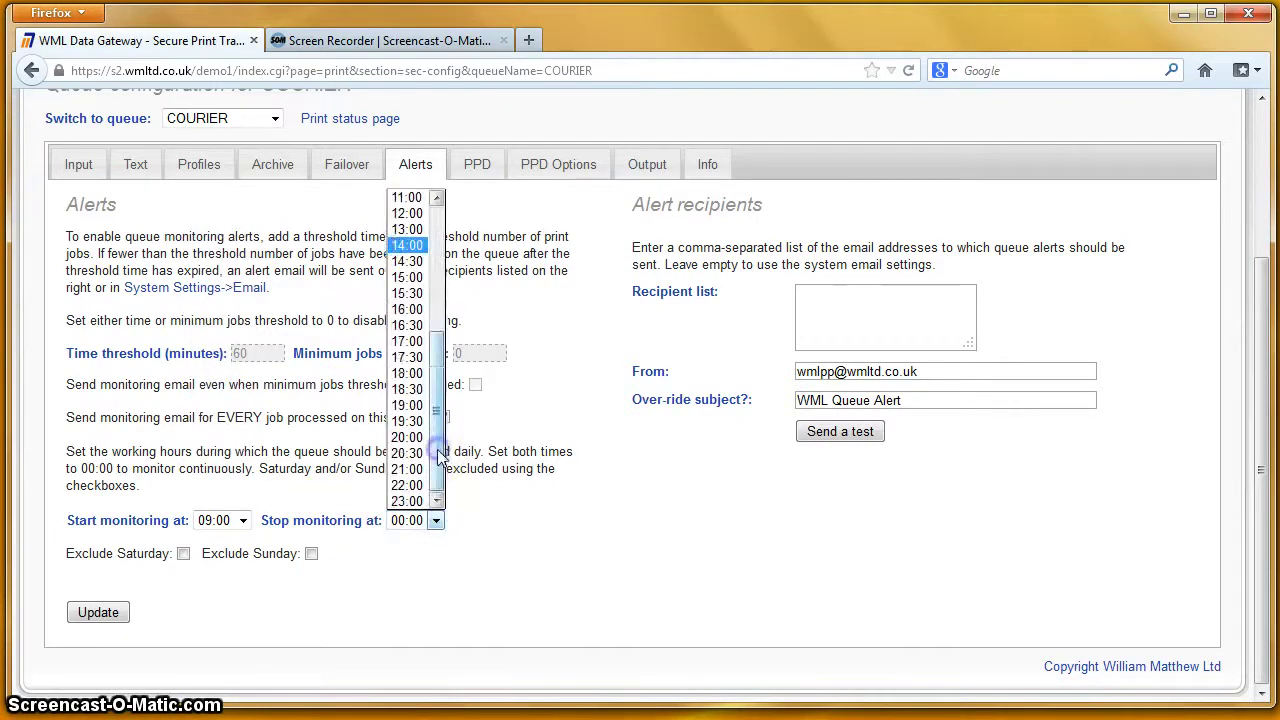
click(410, 341)
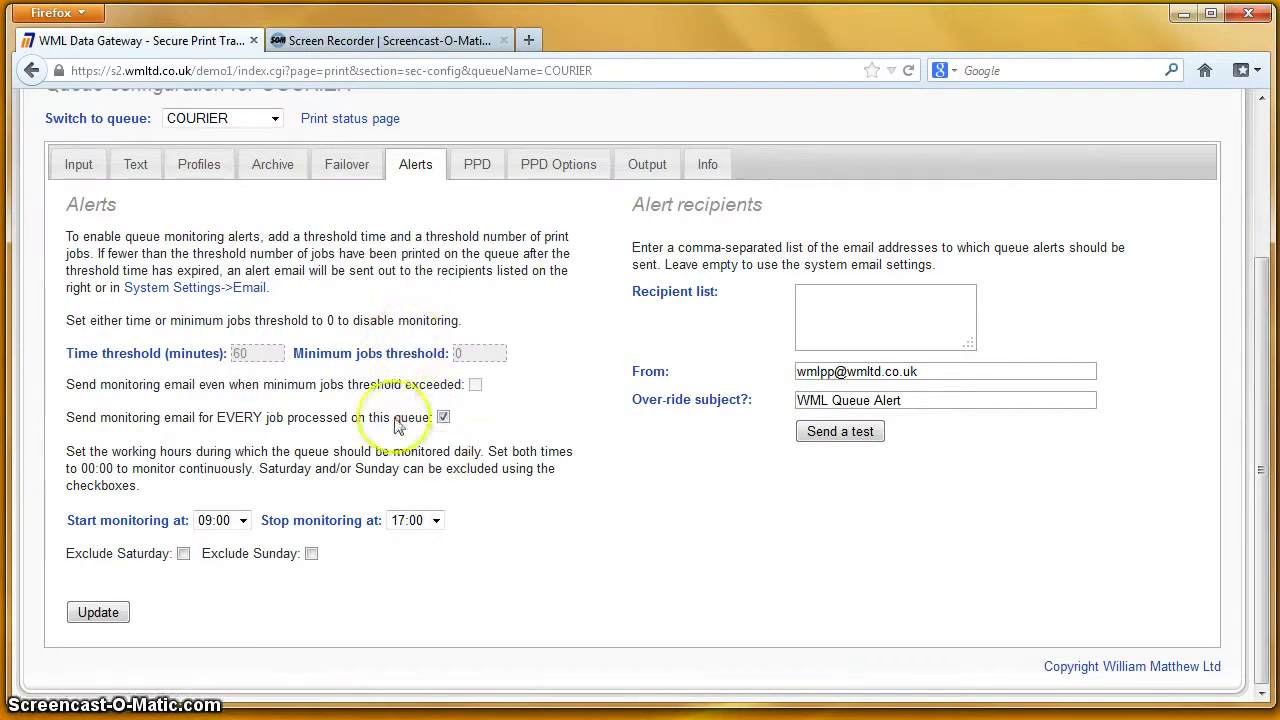
click(185, 556)
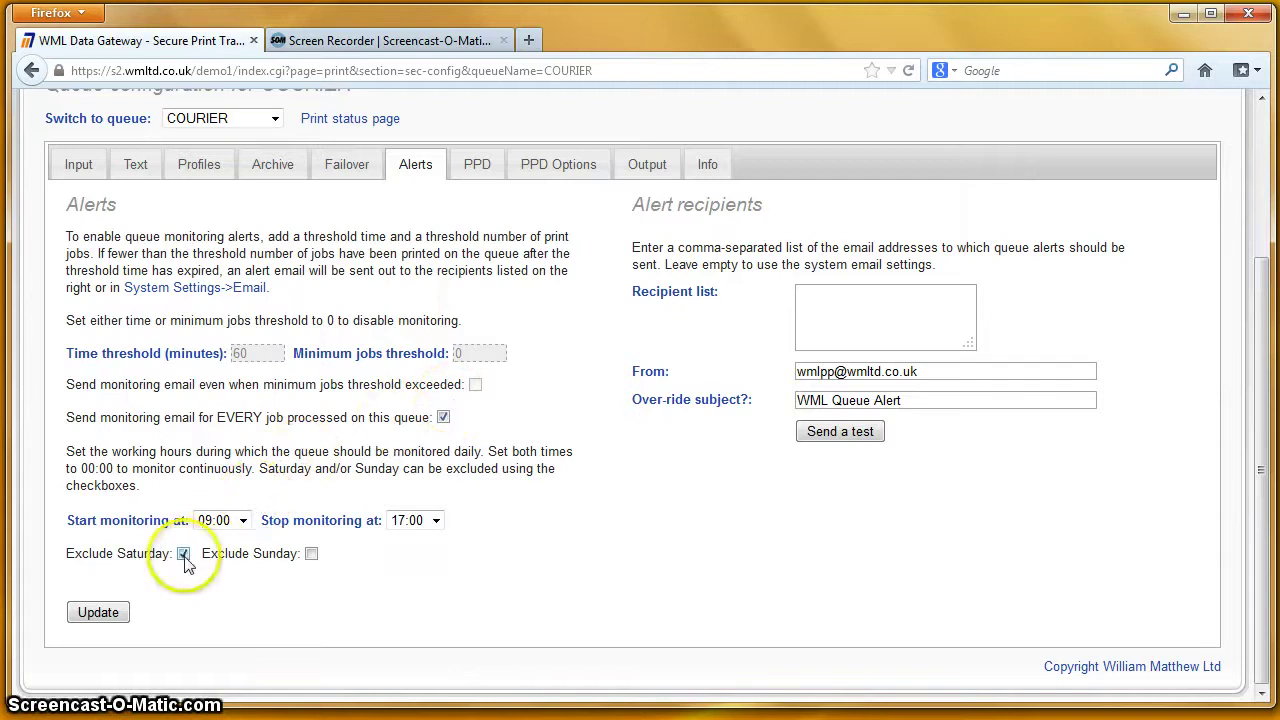
click(311, 555)
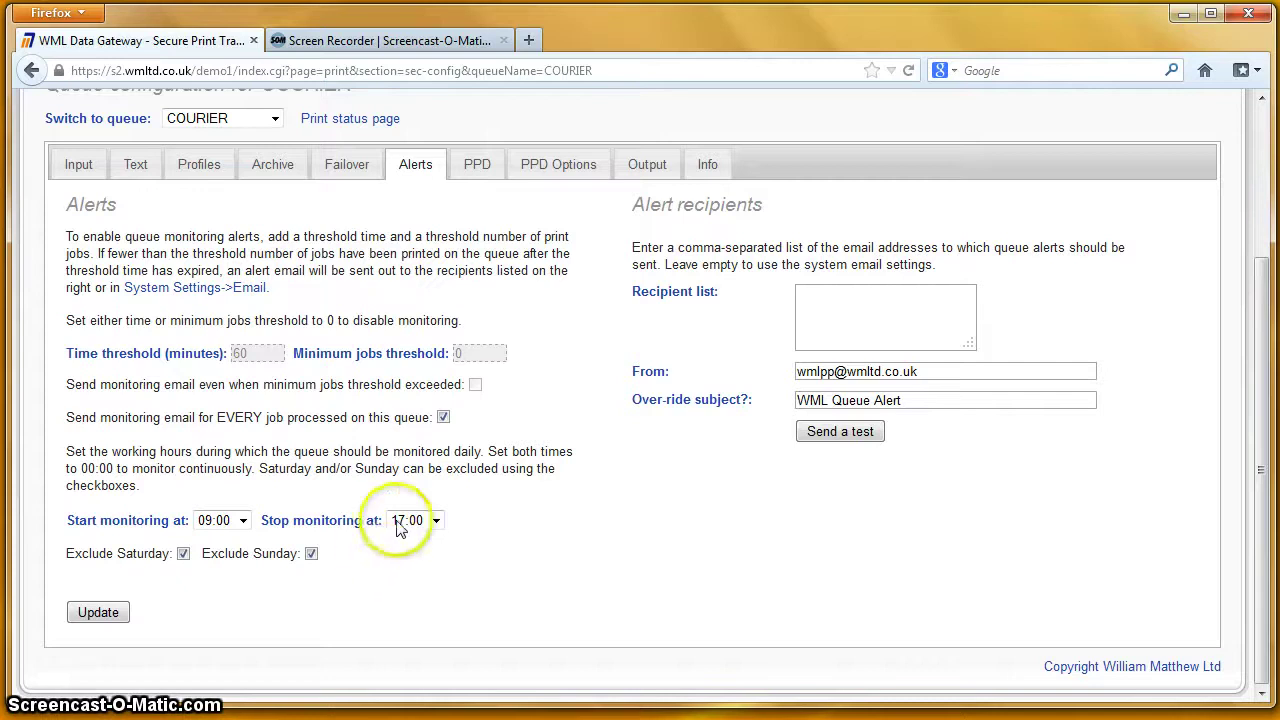
click(814, 297)
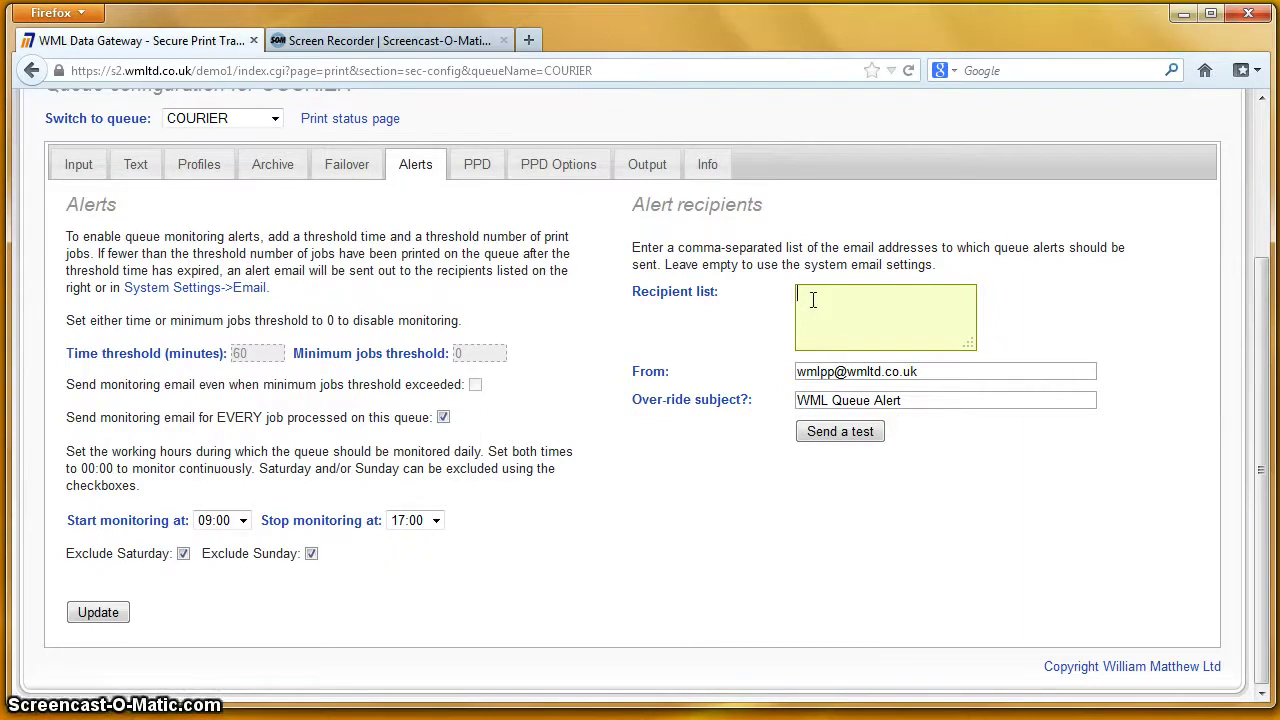
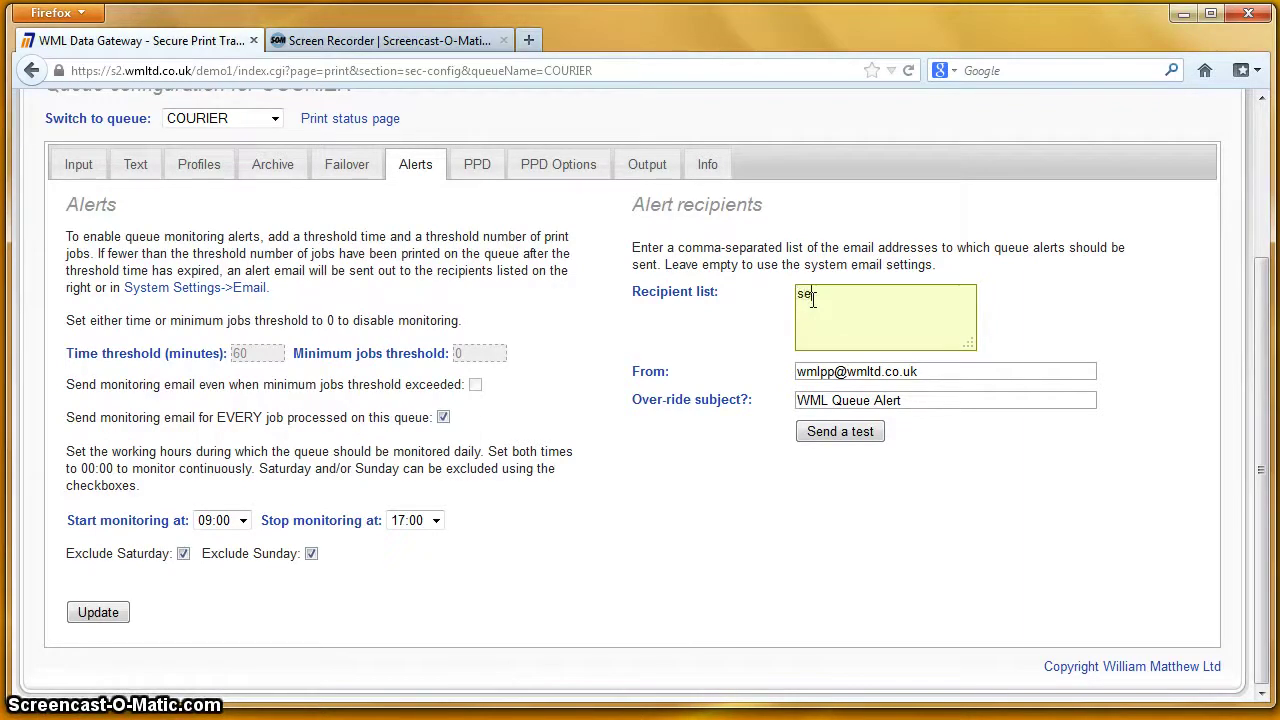
Step: Enter the alert recipient's e-mail address and save the COURIER alert settings with Update
click(110, 618)
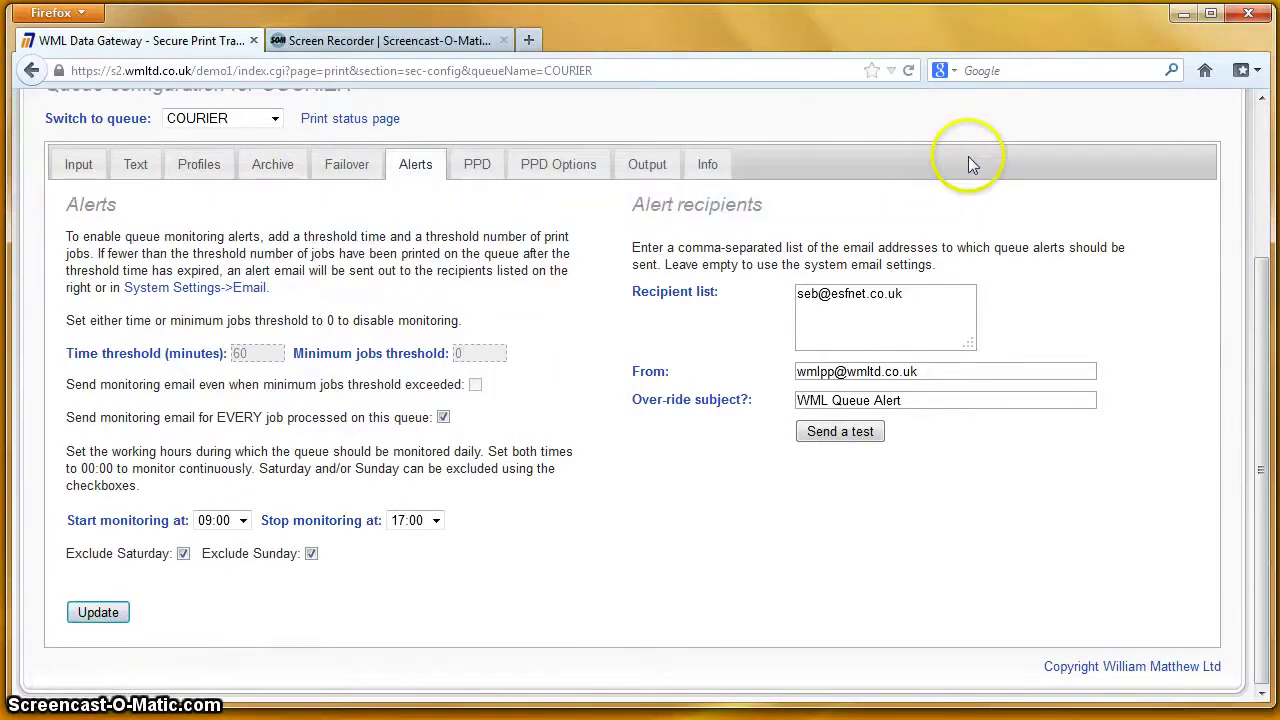
scroll(513, 247, up, 2)
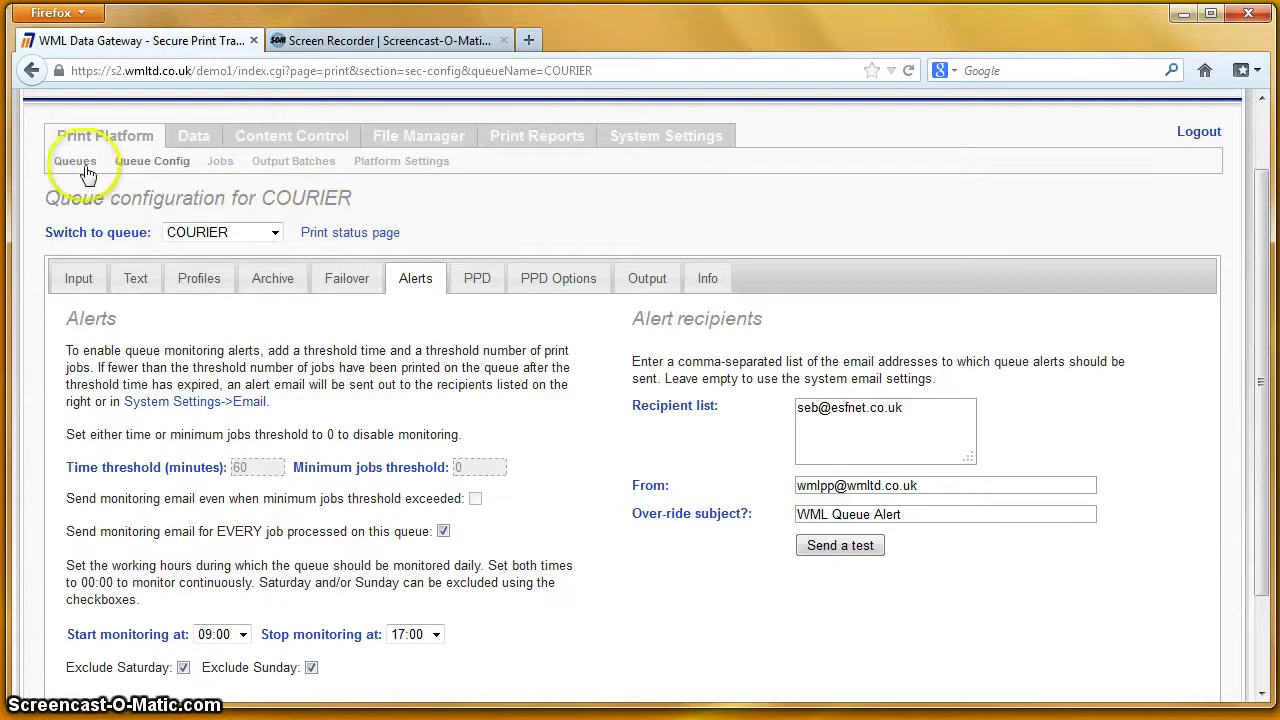
Step: From the Print Platform Queues list, print a status page for the COURIER queue
click(76, 162)
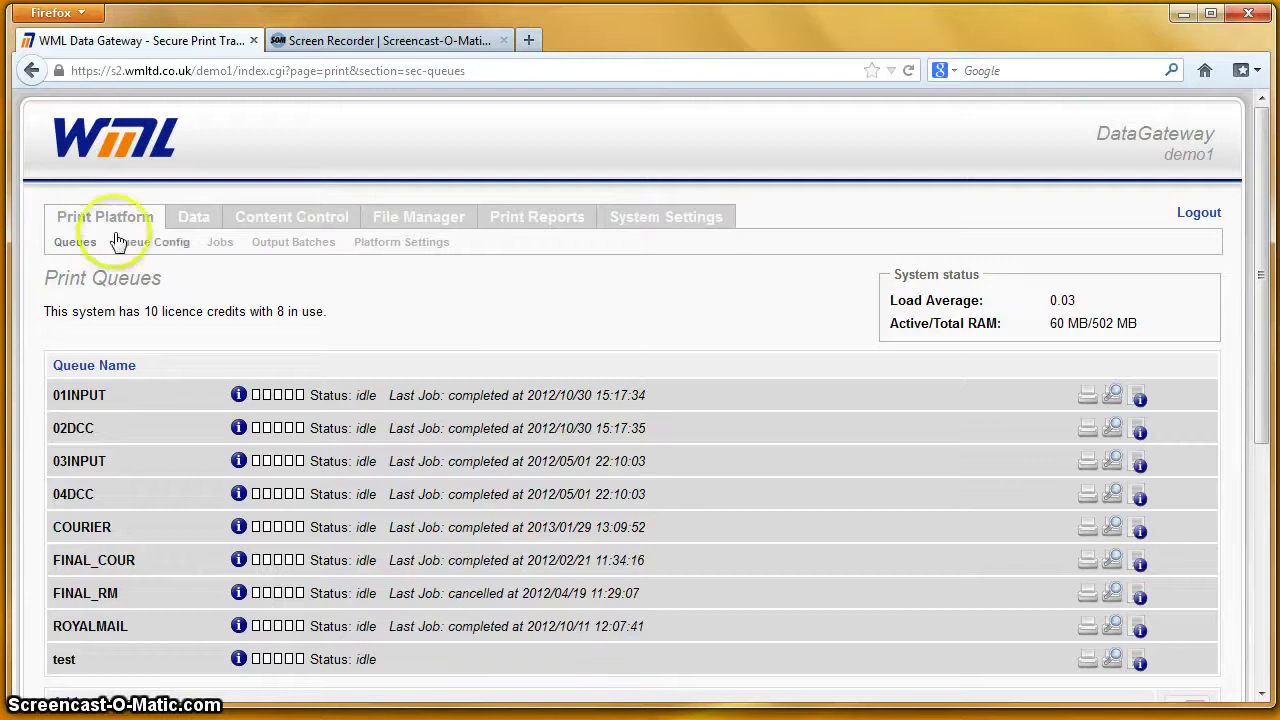
scroll(471, 323, down, 2)
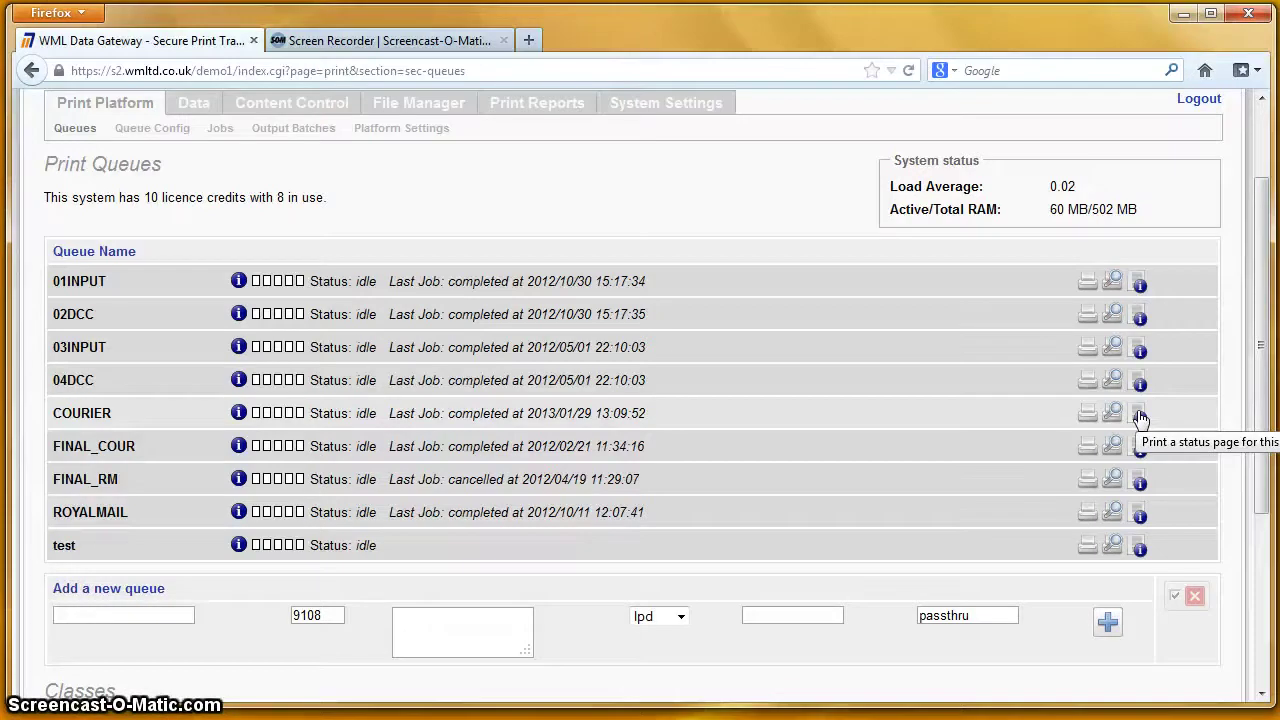
click(1141, 418)
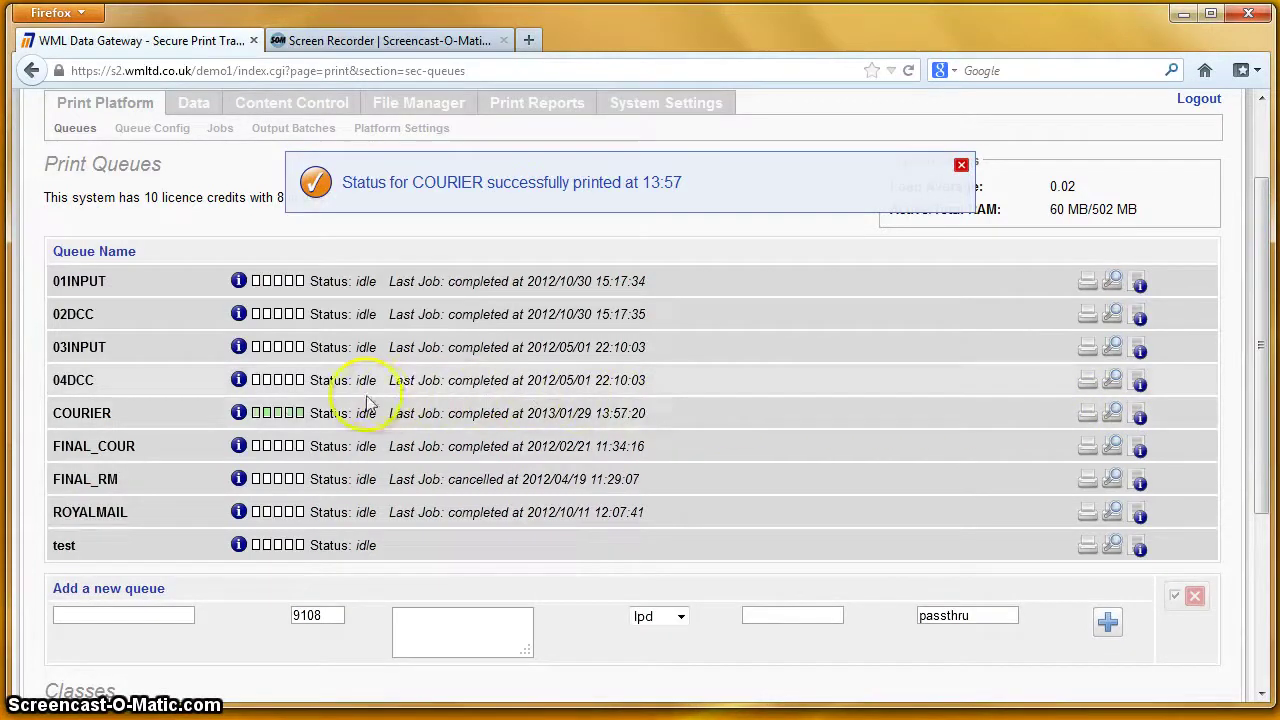
mouse_move(284, 421)
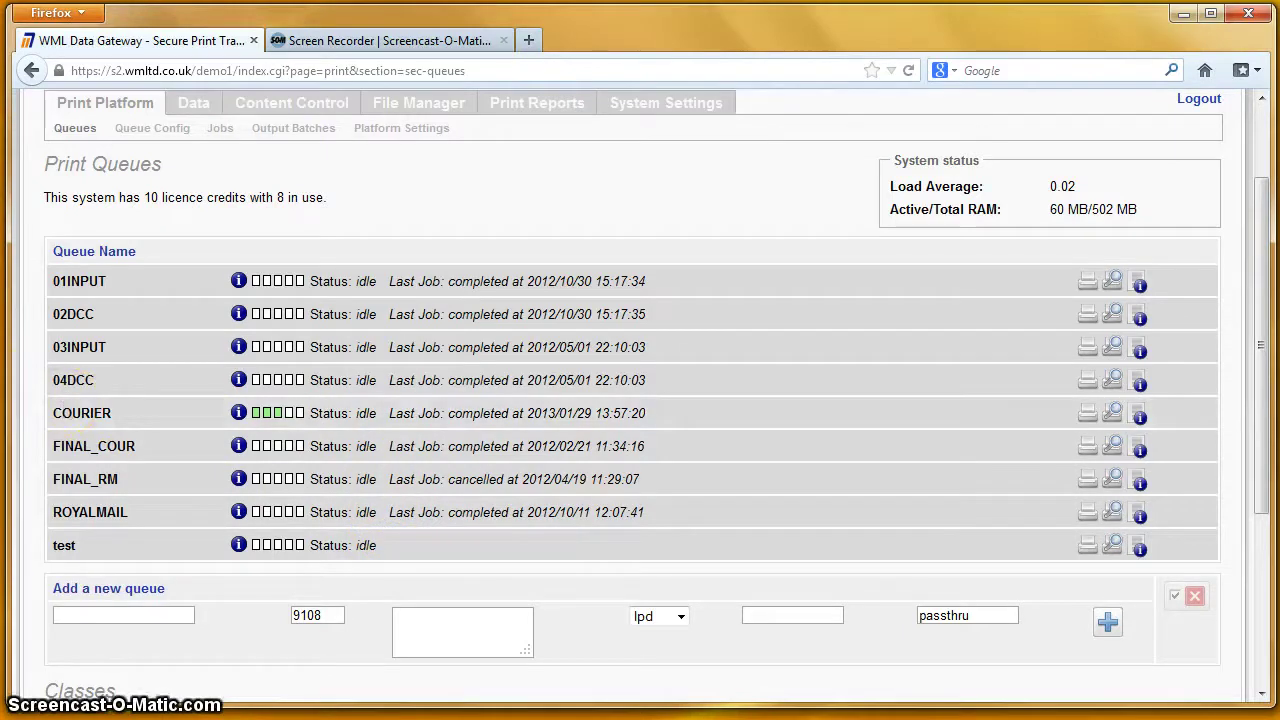
click(2, 328)
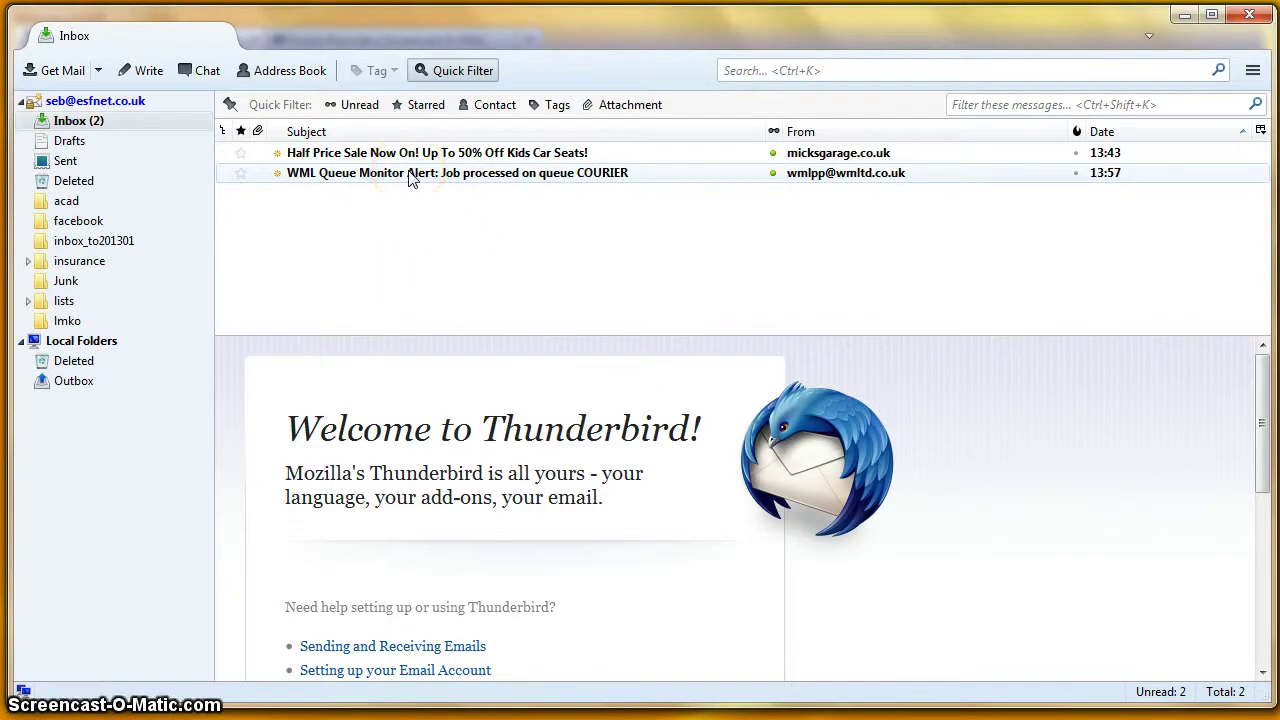
Step: Read the WML Queue Monitor Alert for the COURIER job at larger zoom, then close Thunderbird
click(414, 176)
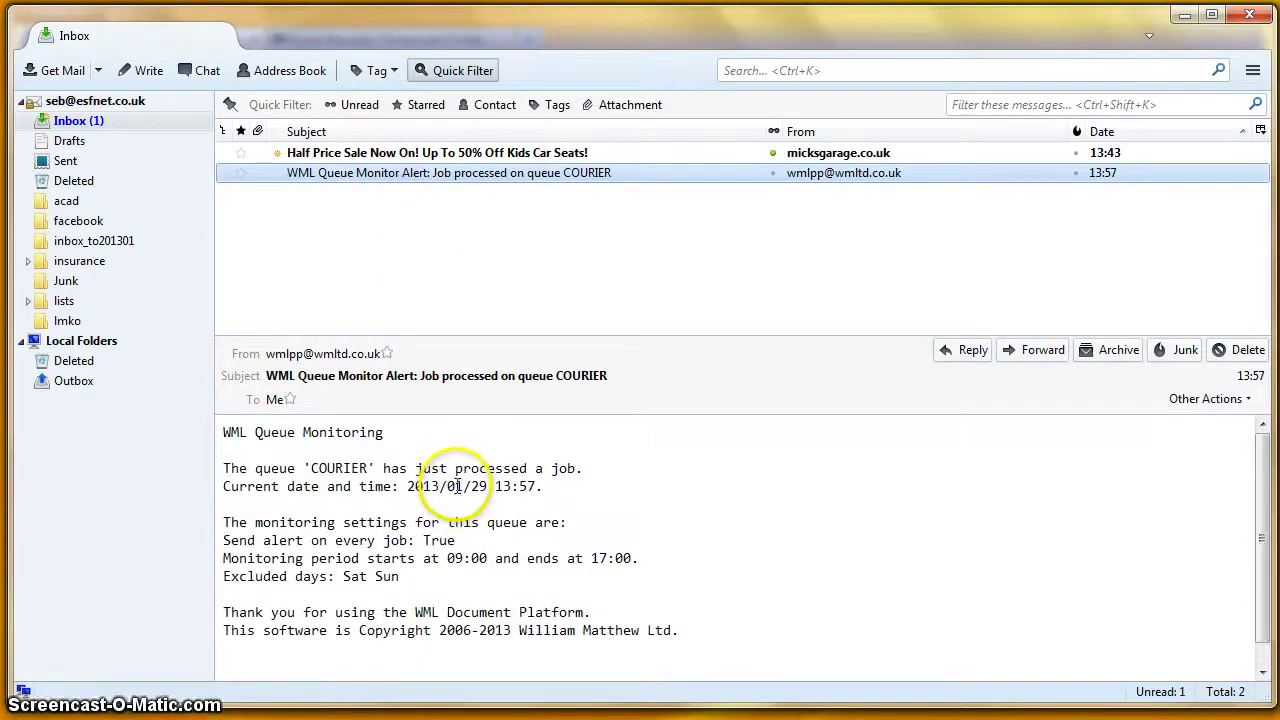
key(ctrl+plus)
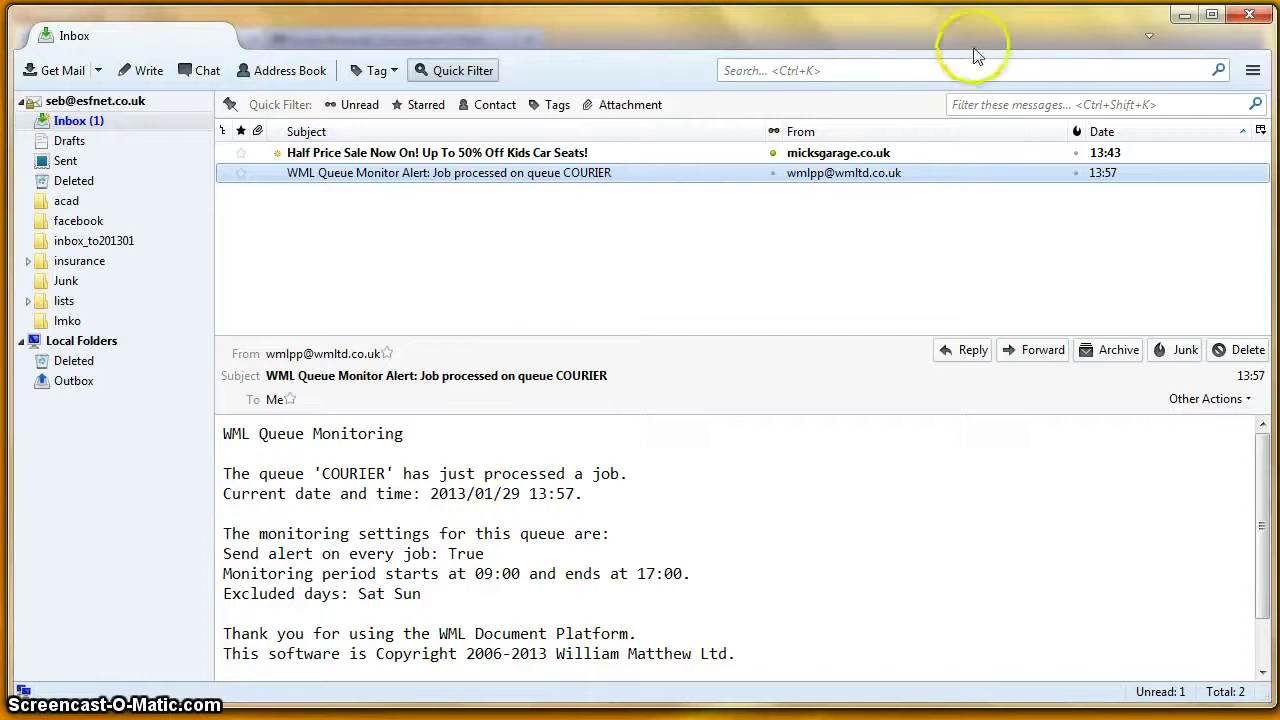
click(1246, 16)
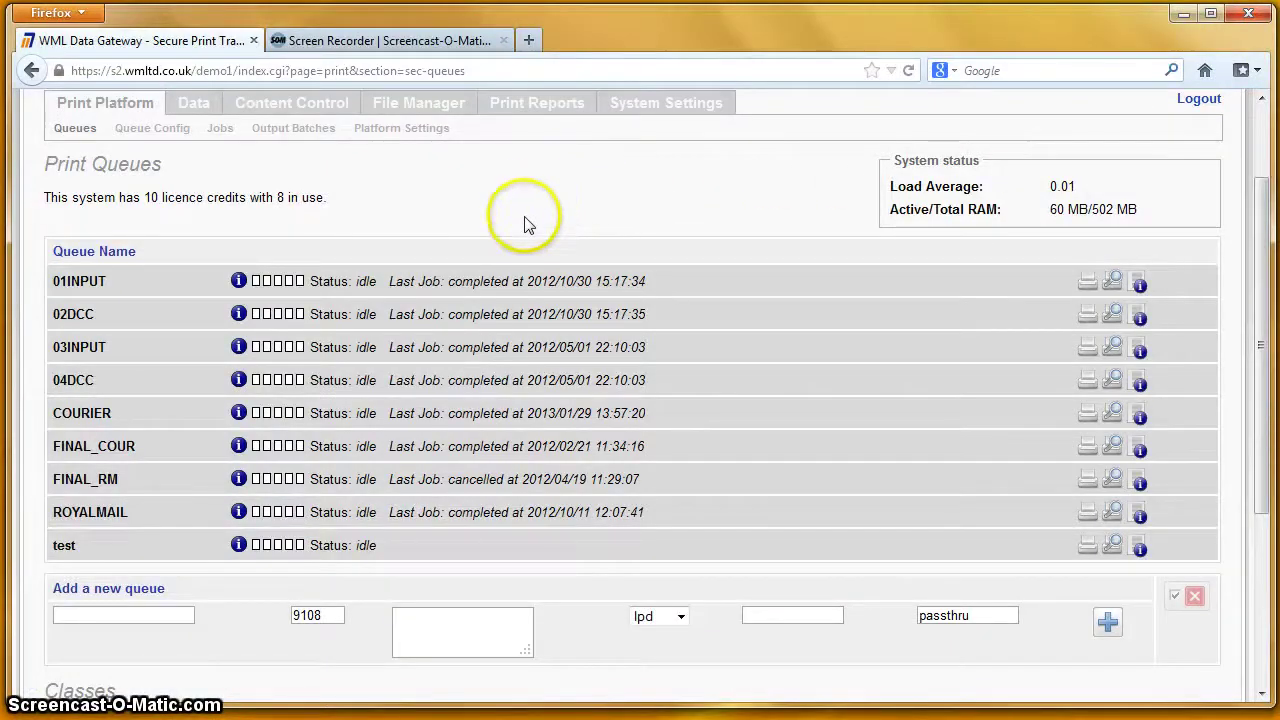
Step: Archive all pending COURIER output batches as a zip and open 20130129_1358_COURIER_outbatch
click(315, 138)
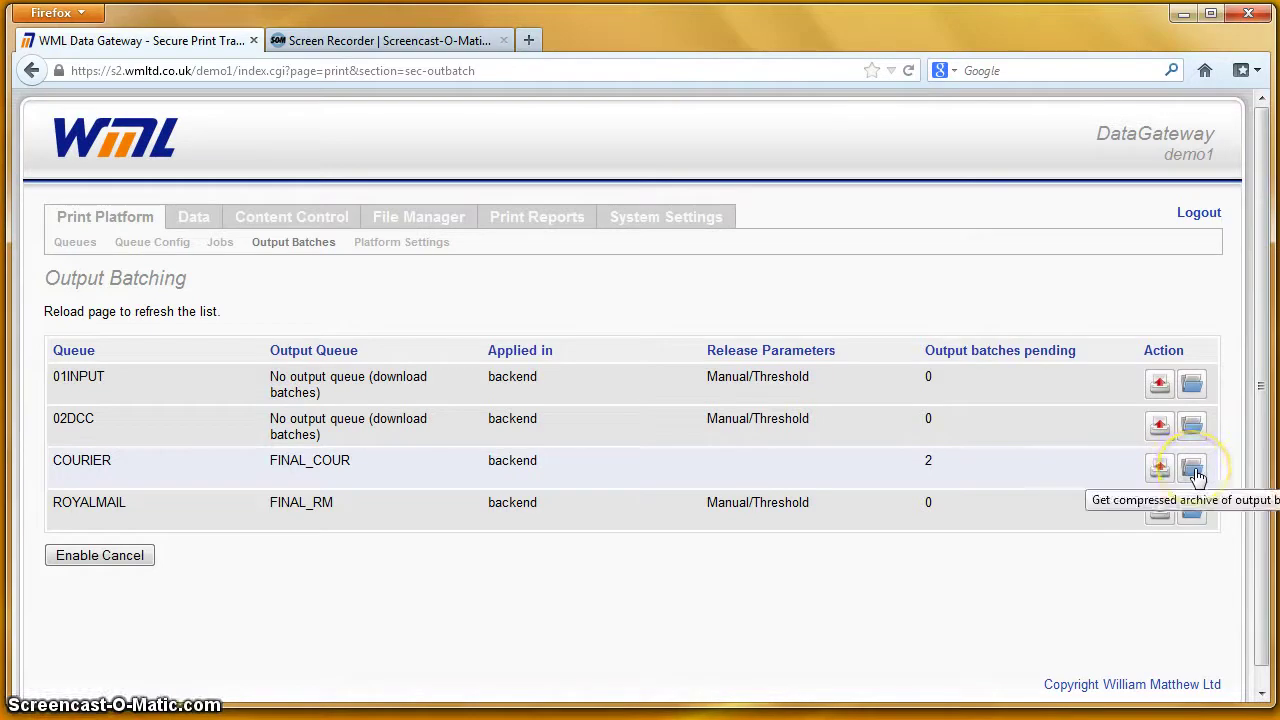
click(1193, 470)
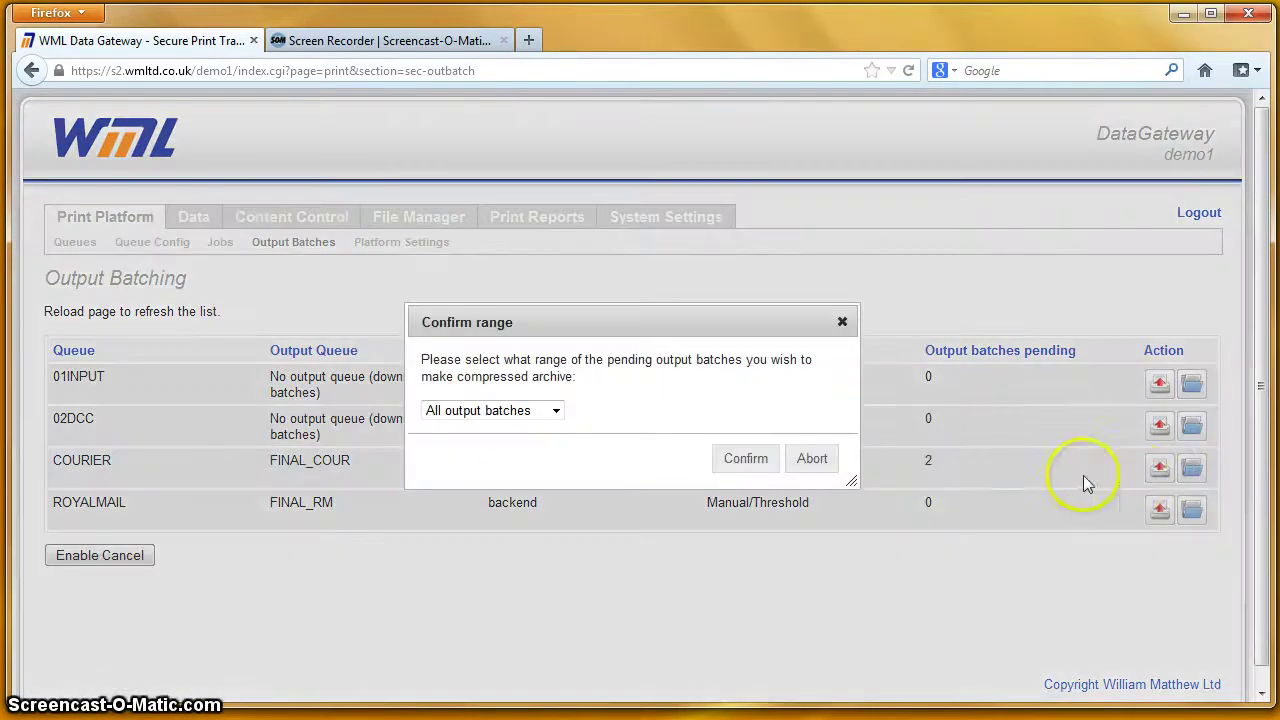
click(757, 464)
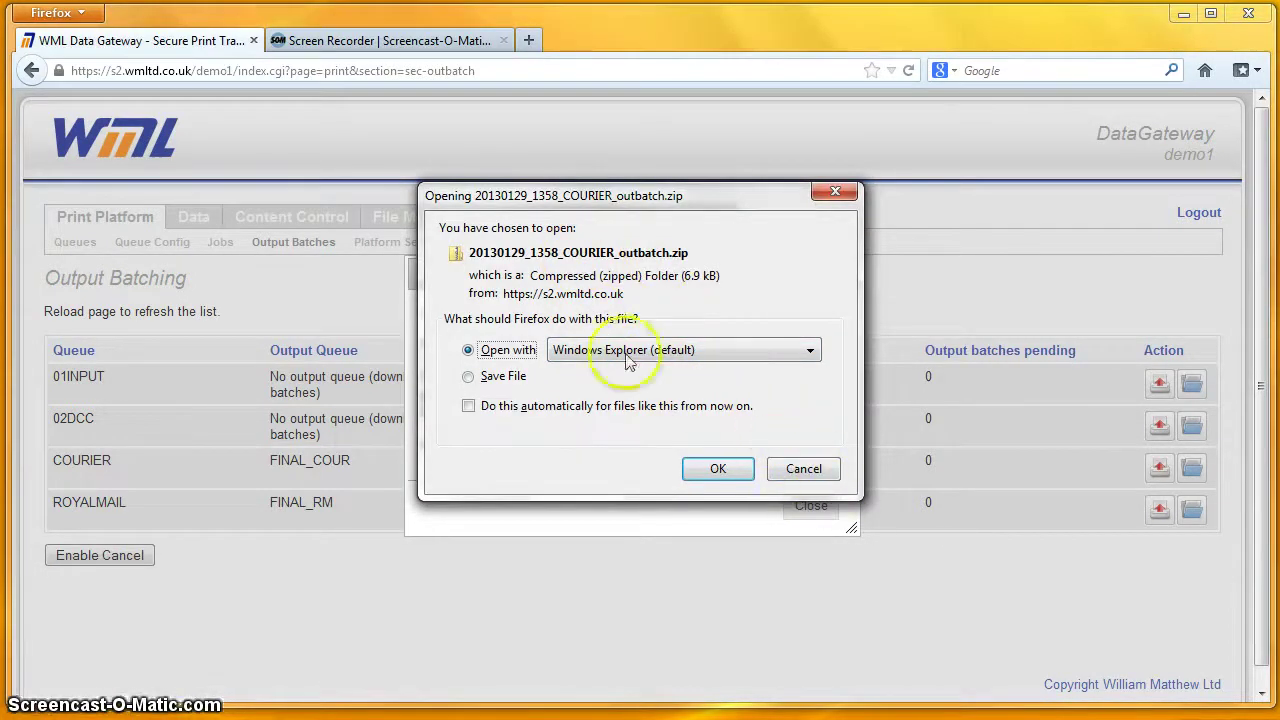
click(709, 473)
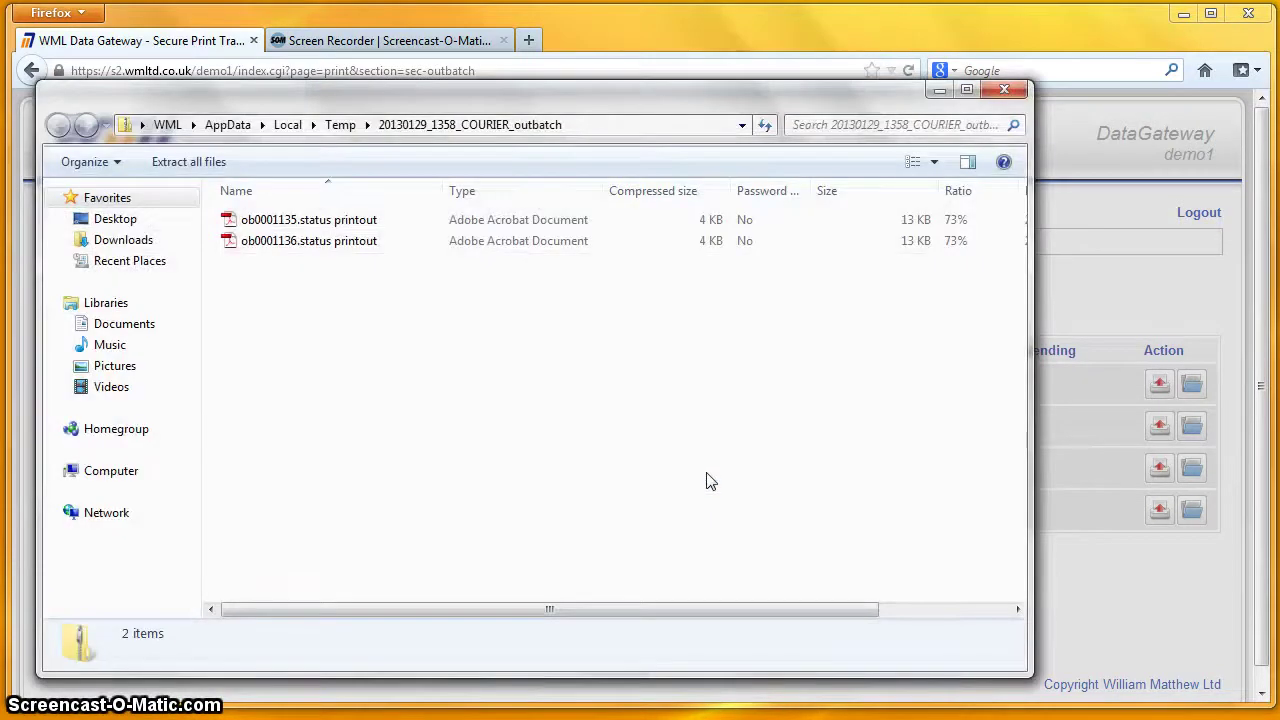
Step: Open ob0001136.status printout in Adobe Reader and bring its window fully on screen
double_click(313, 245)
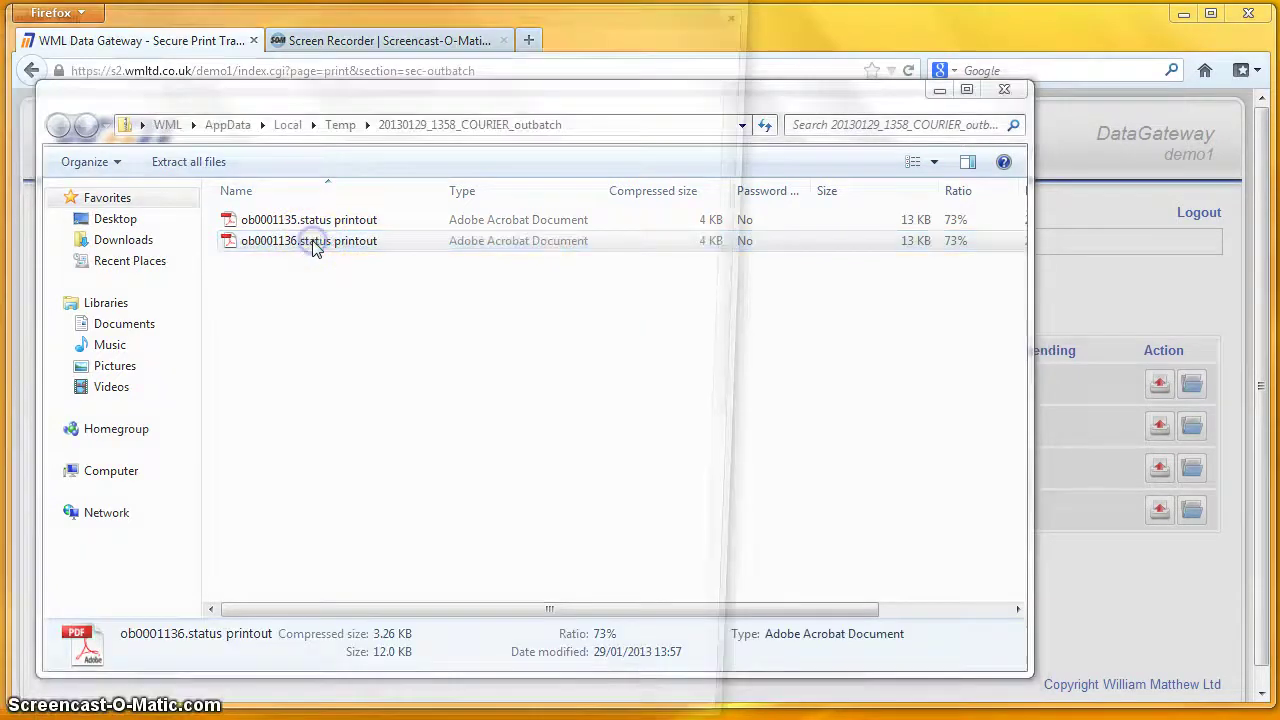
drag(0, 0, 285, 30)
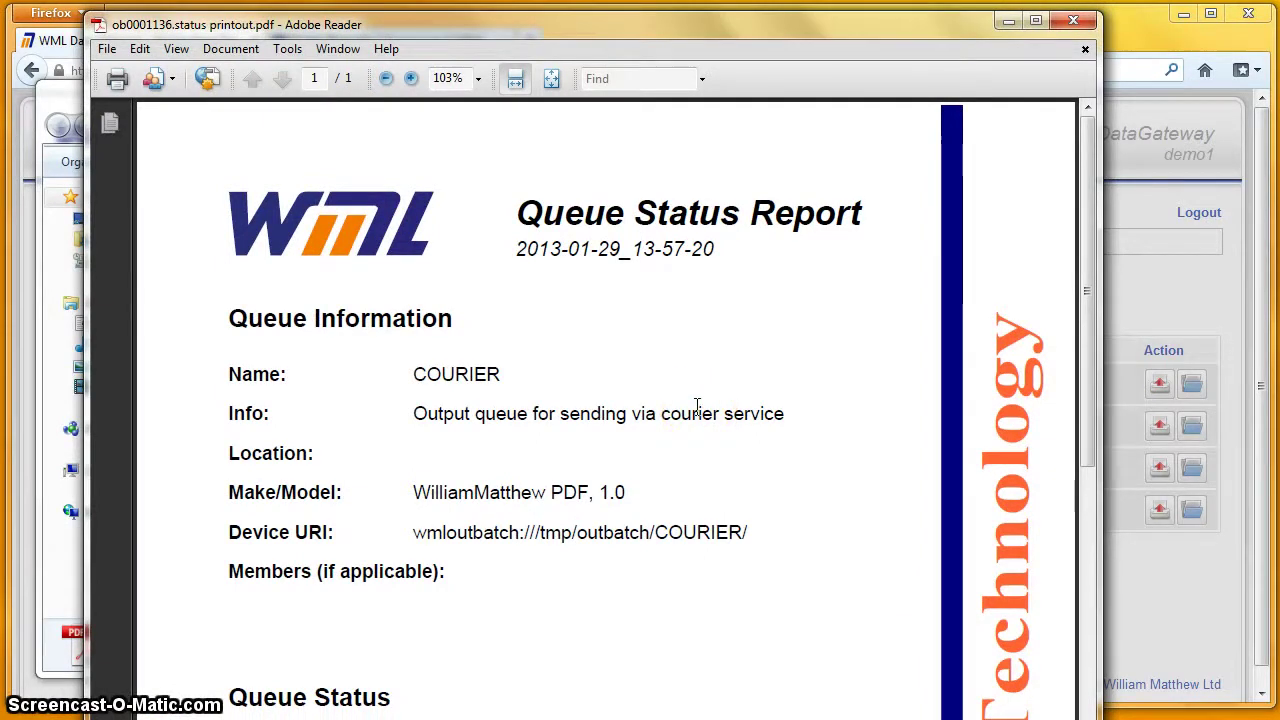
click(698, 403)
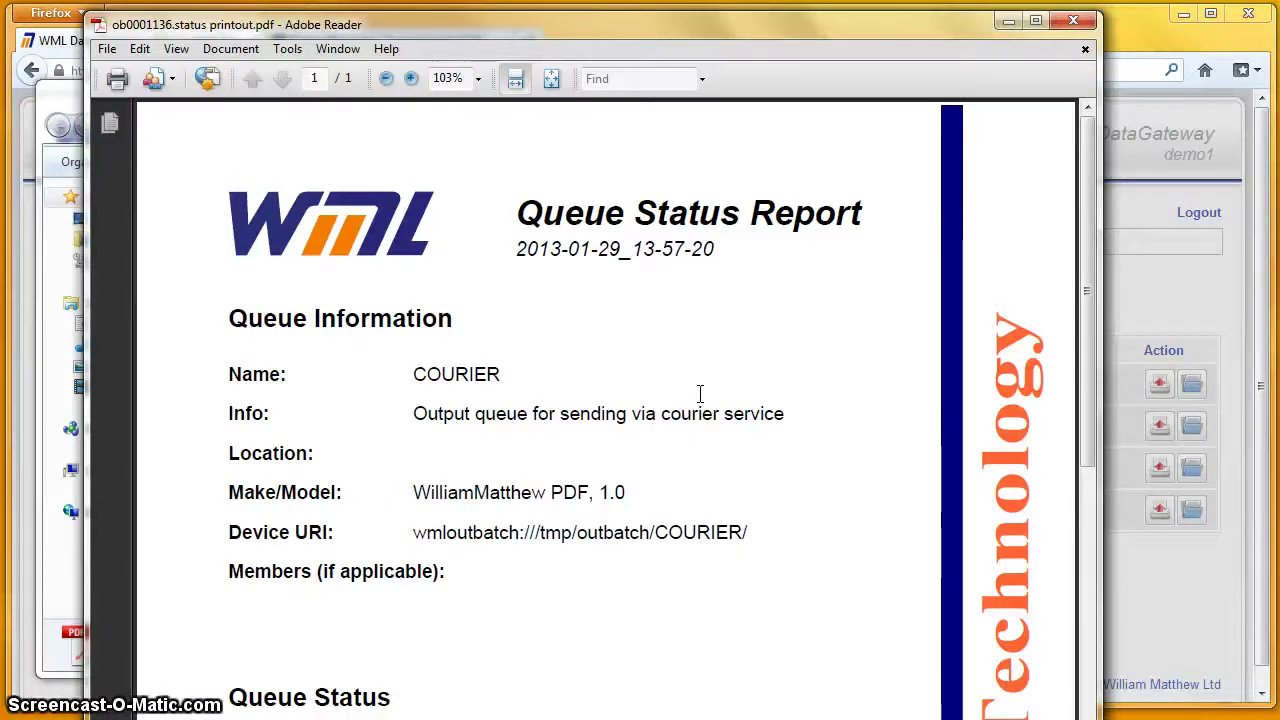
click(437, 665)
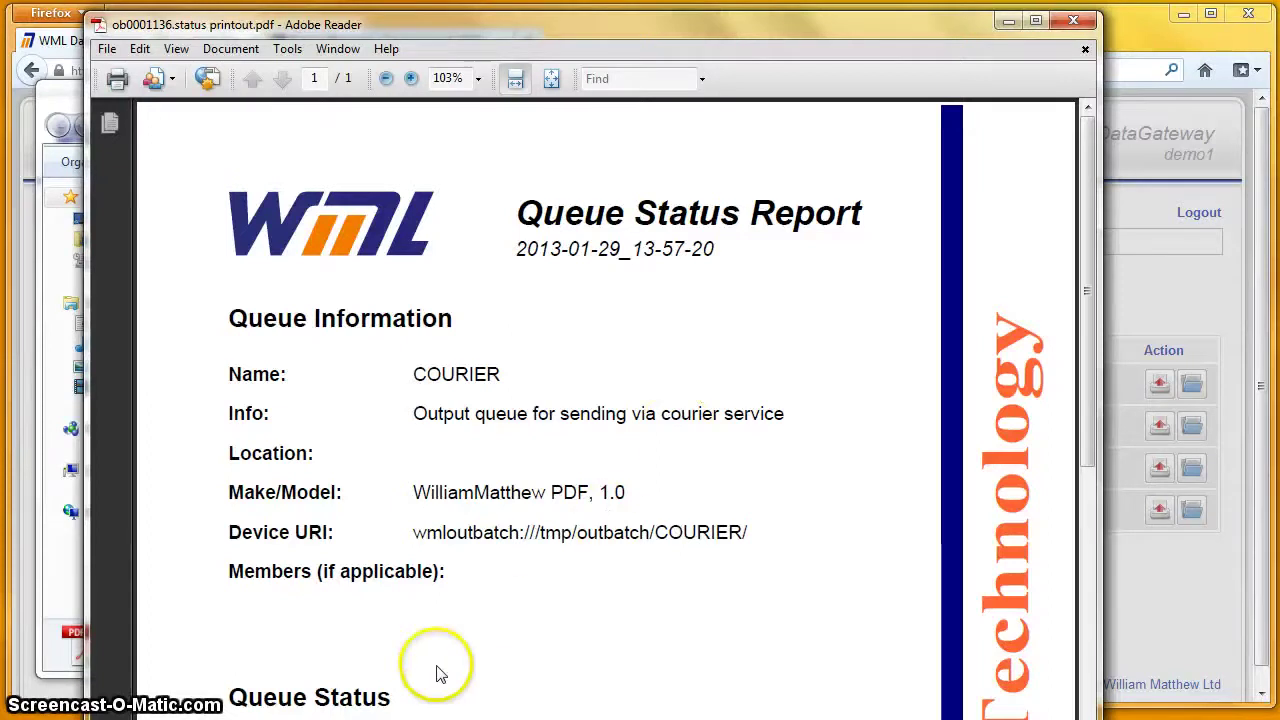